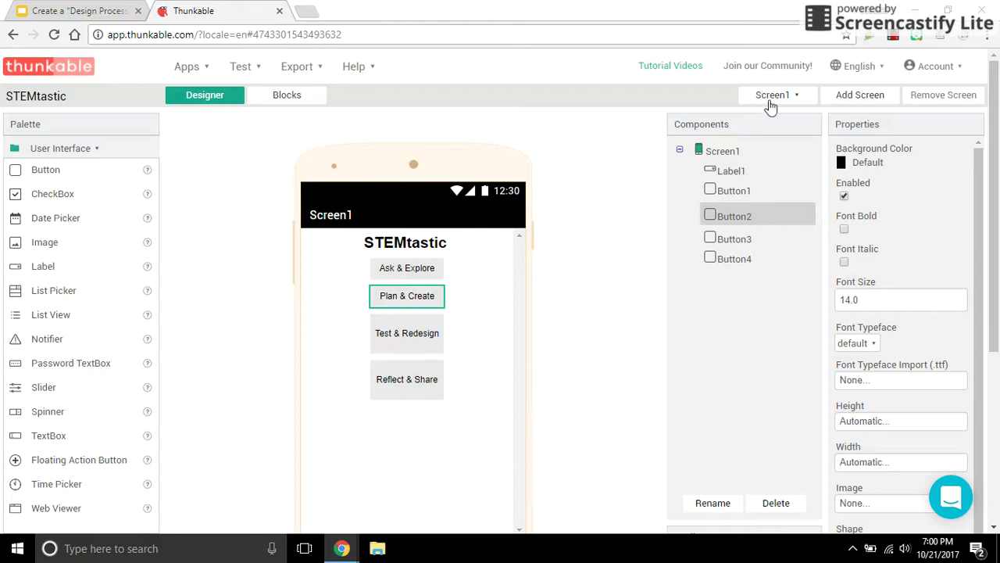
Open the AskExplore screen for editing and check its planned layout on the App Planning Worksheet.
click(781, 97)
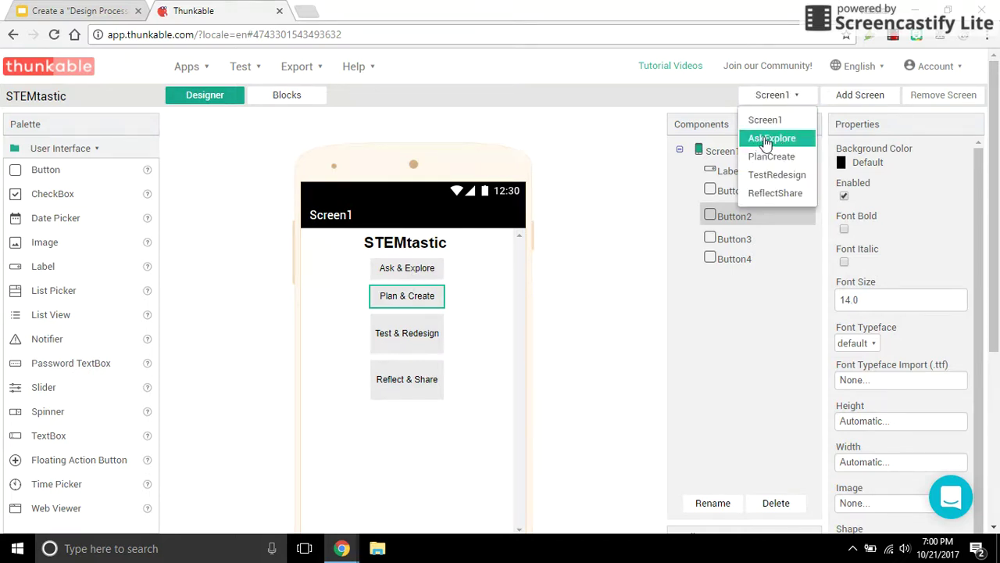
click(767, 140)
click(86, 11)
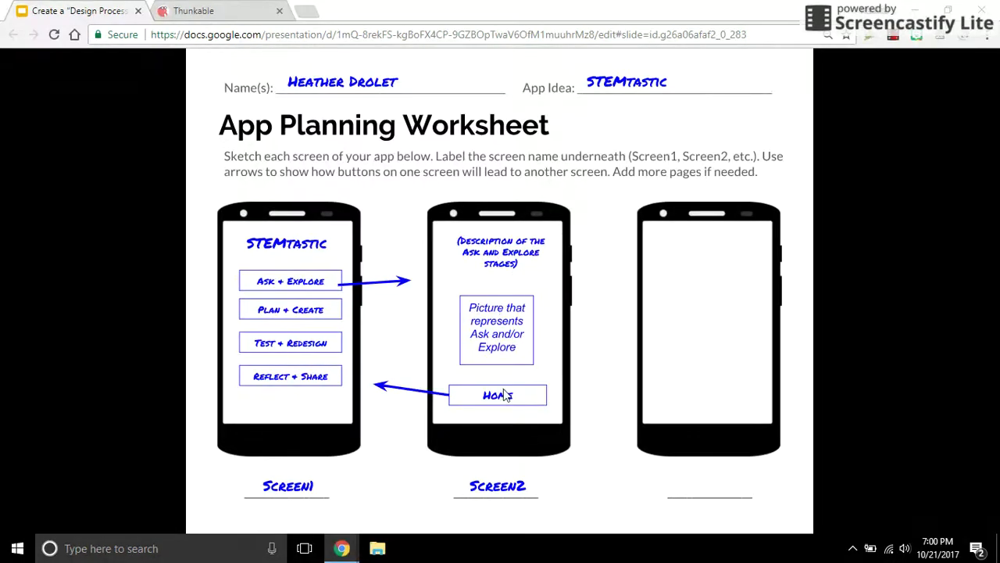
click(218, 18)
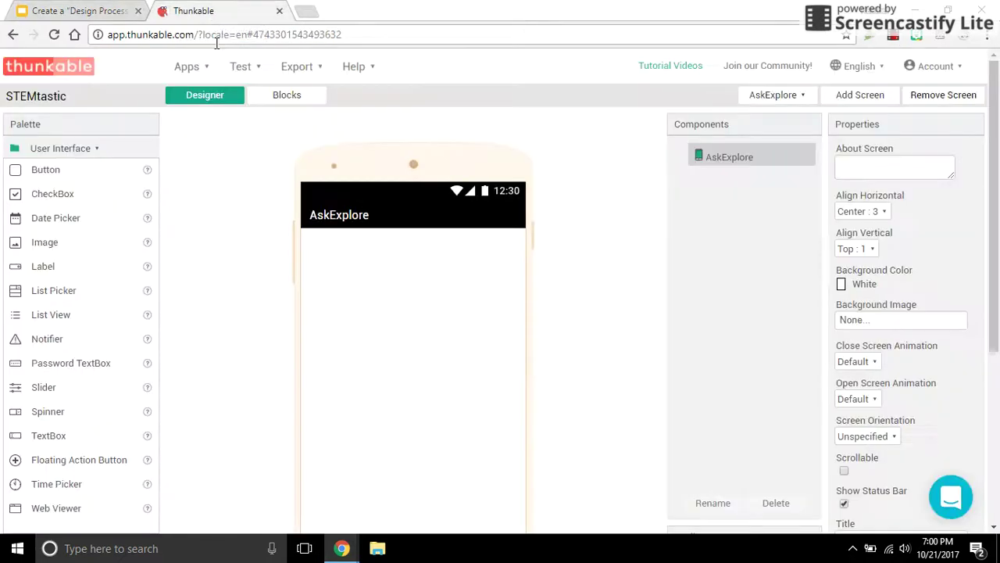
Add a label starting with the text "In this stage, you will ask questions about the problem and think about what you already know".
drag(48, 269, 412, 243)
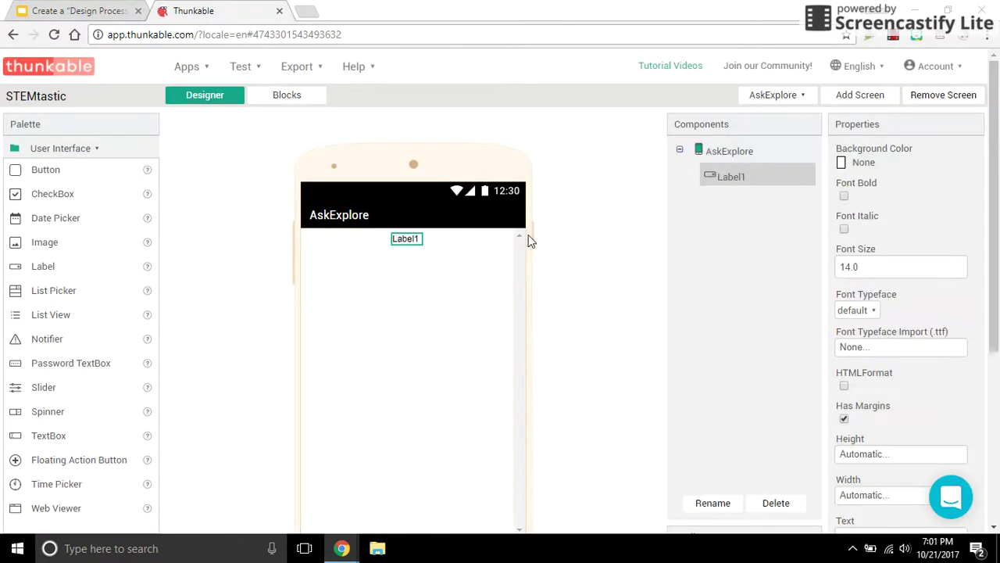
scroll(872, 431, down, 1)
double_click(878, 465)
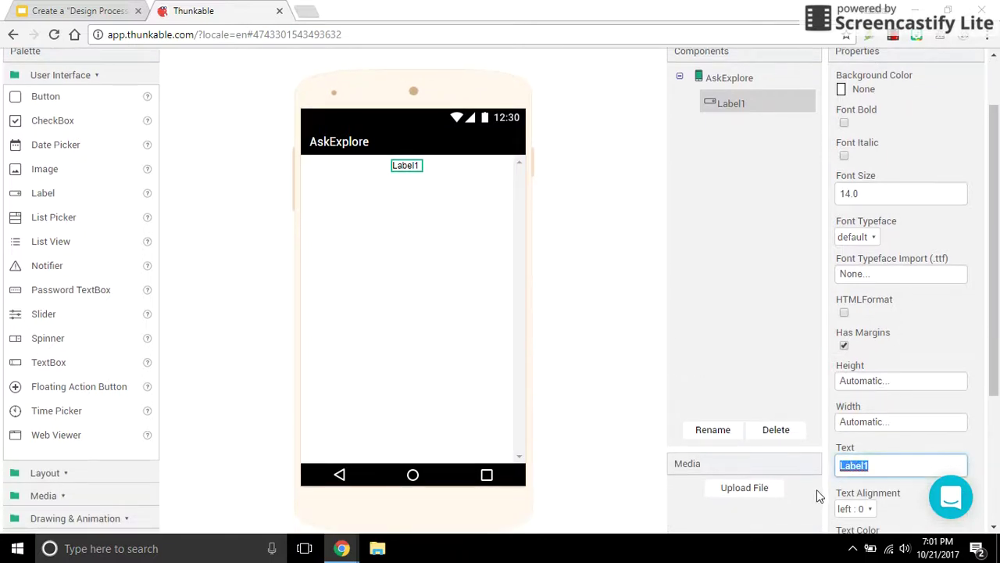
text(In this stage, you will ask)
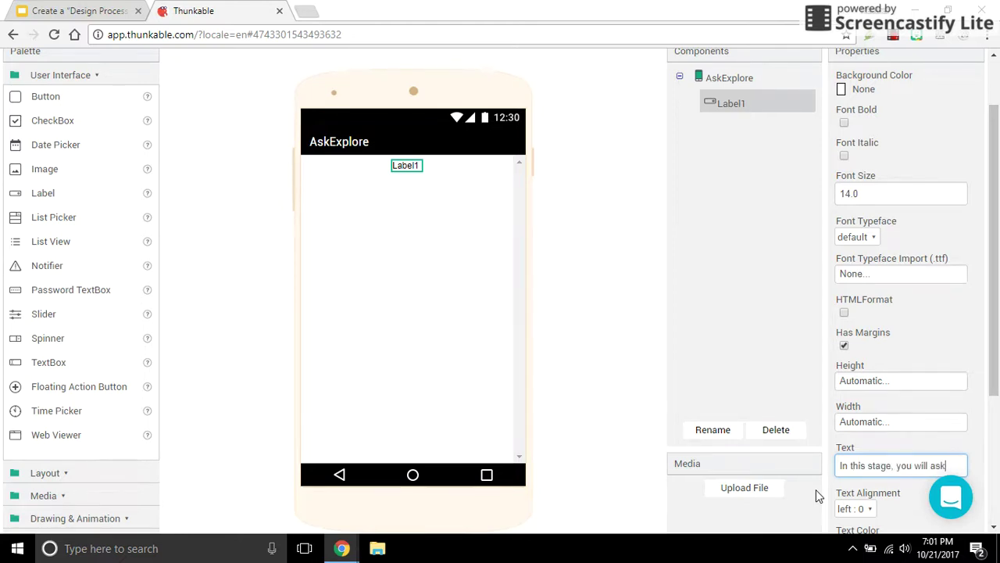
text( questions abou)
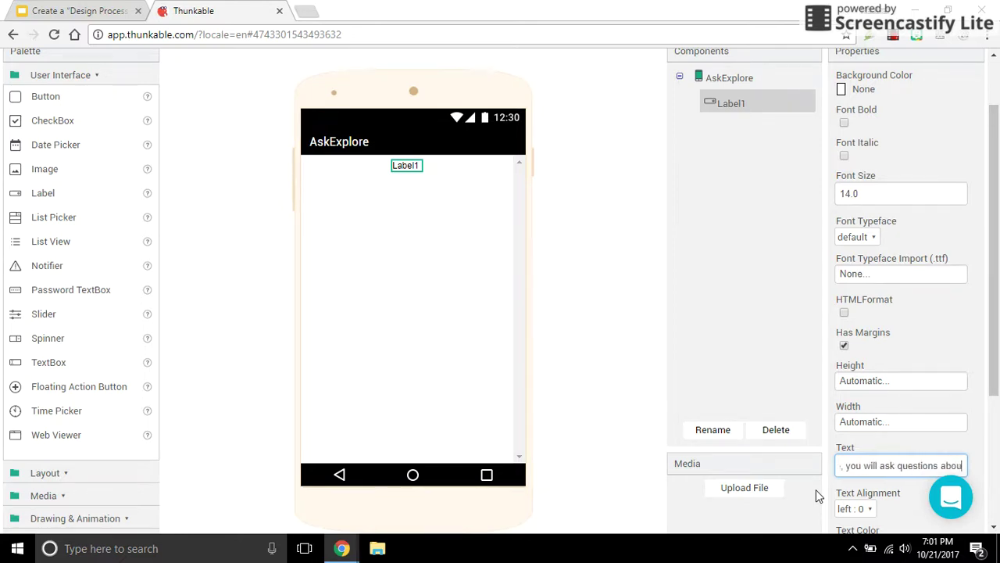
text(t the problem a)
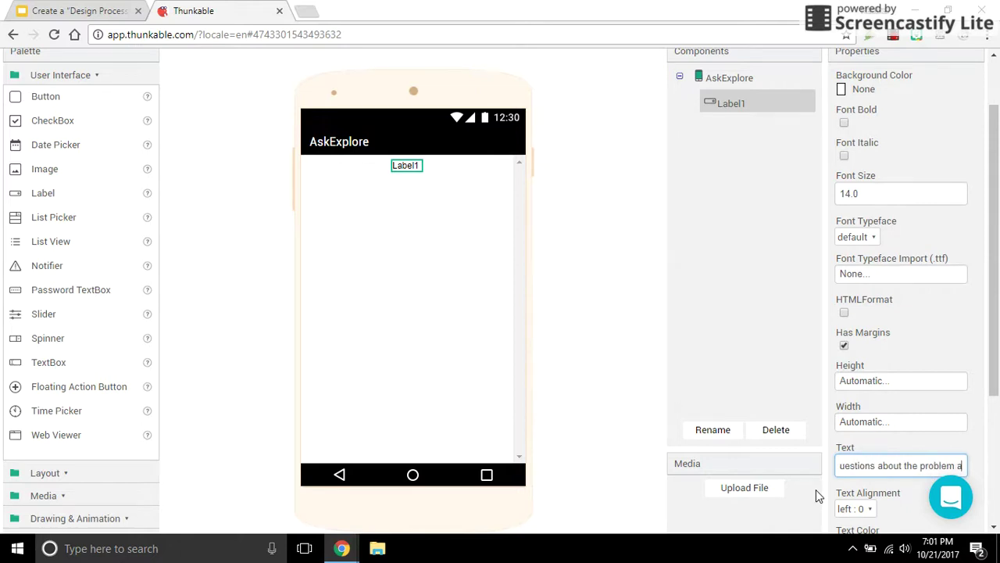
text(nd think about)
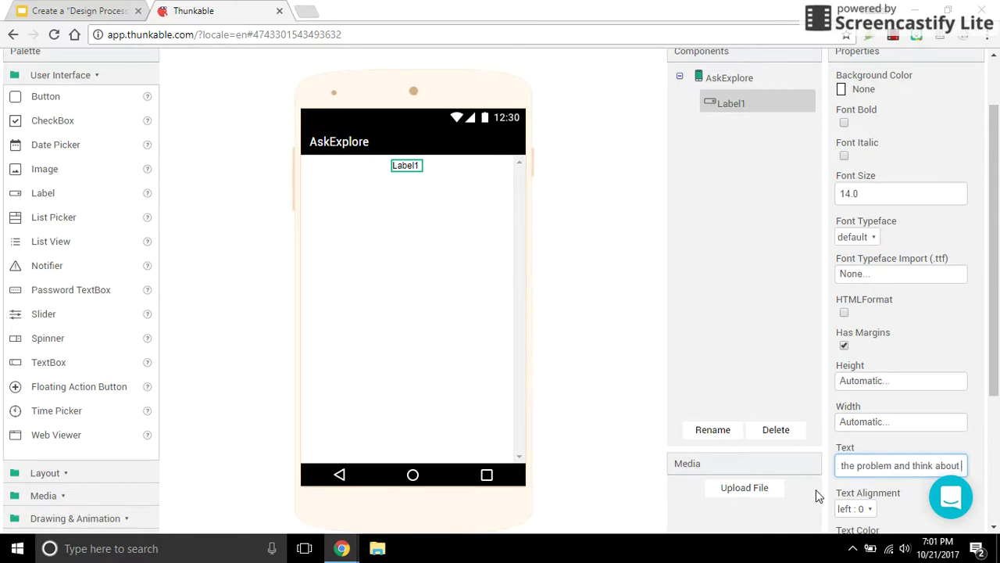
text( what you)
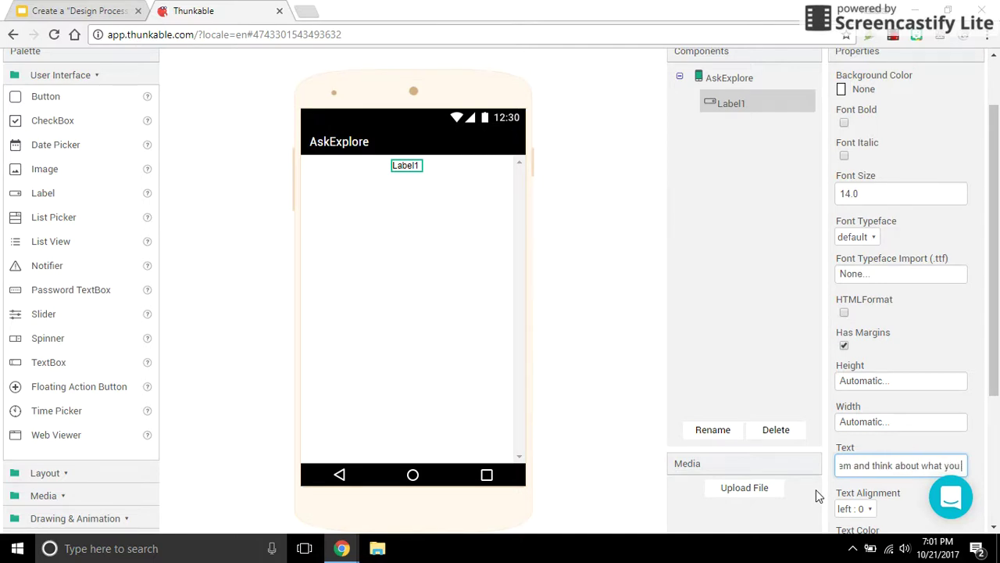
text( already know)
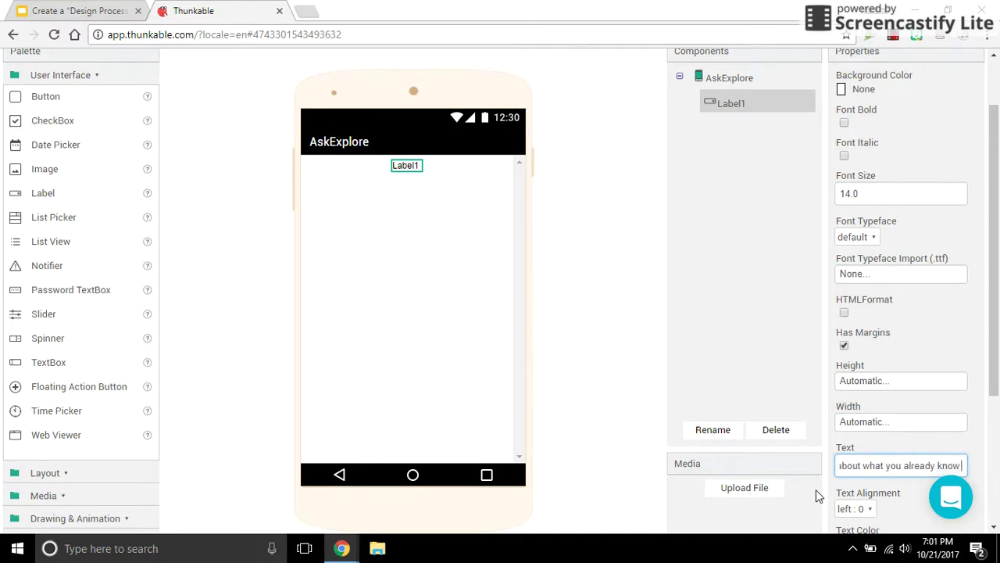
Complete the label's text with "and you will also explore available materials and brainstorm ideas for solving the problem.".
text( and you will)
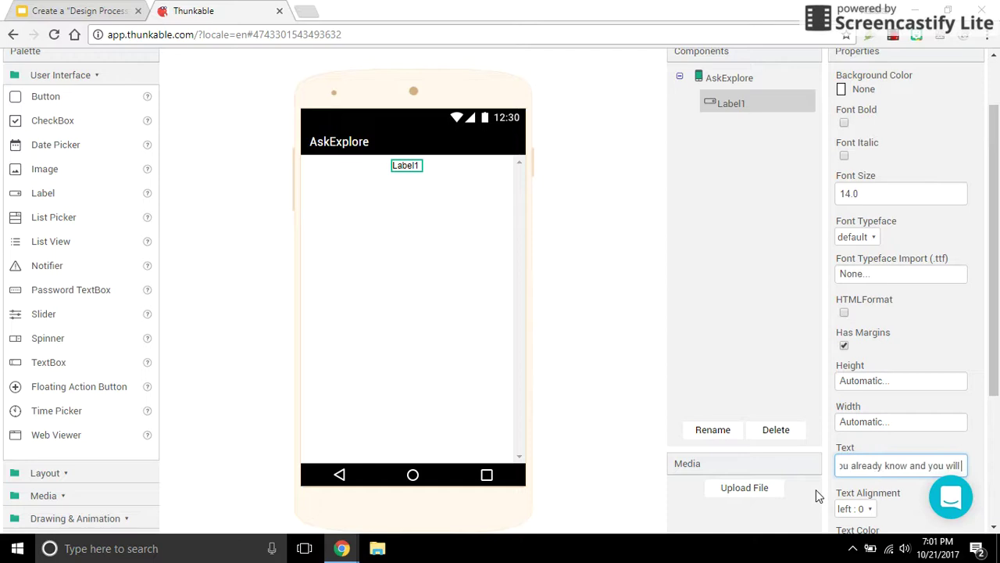
text( also)
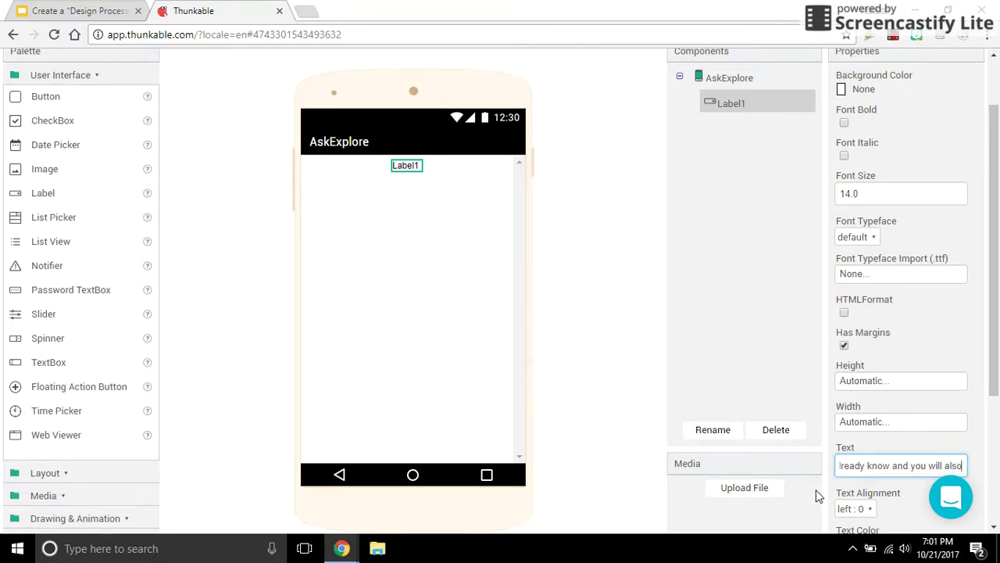
text( explore av)
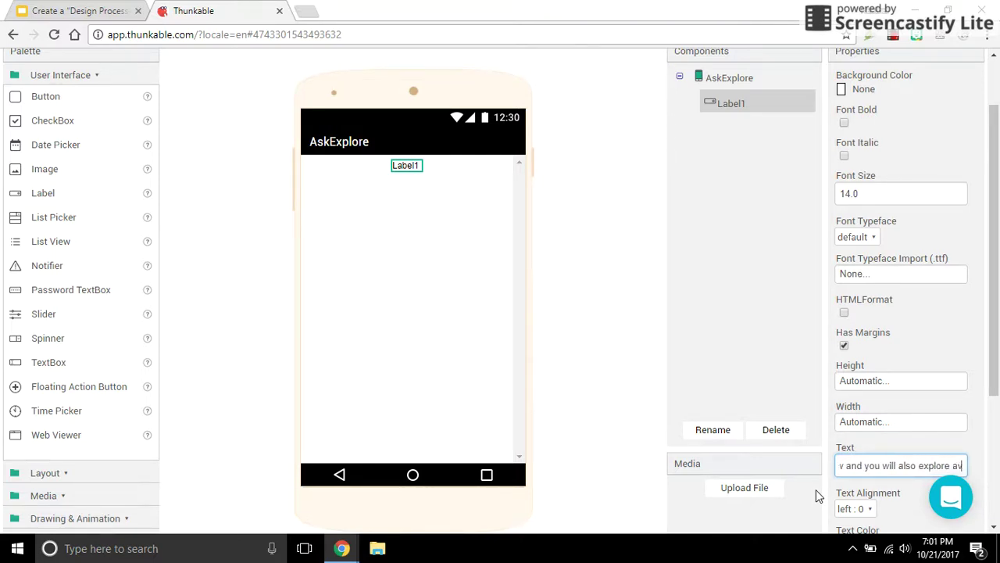
text(ailable materi)
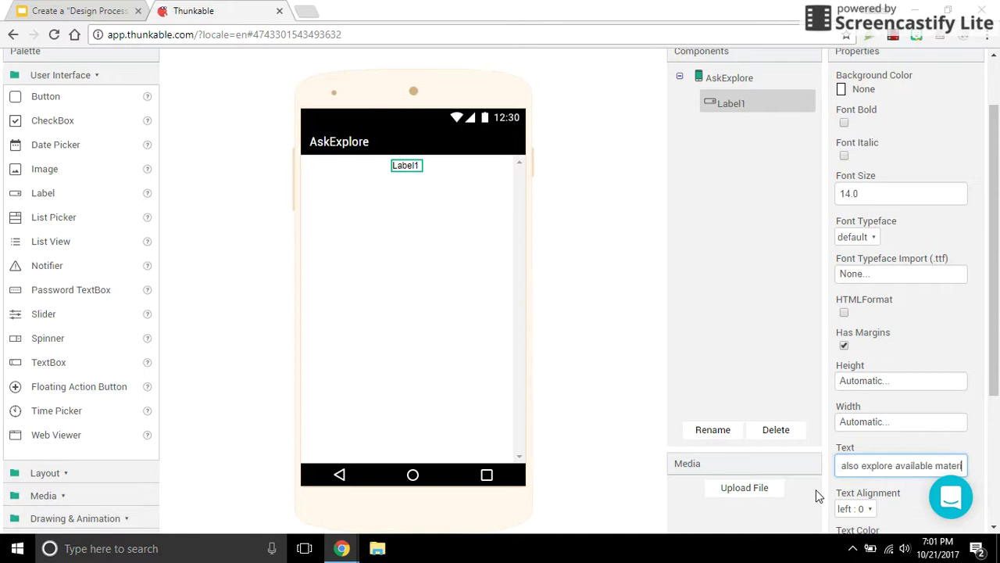
text(als and)
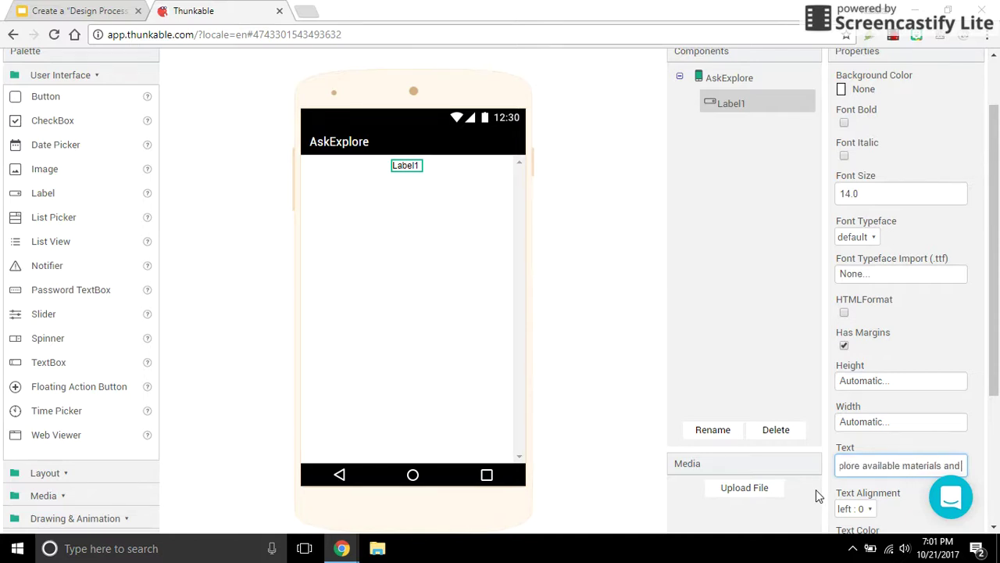
text( b)
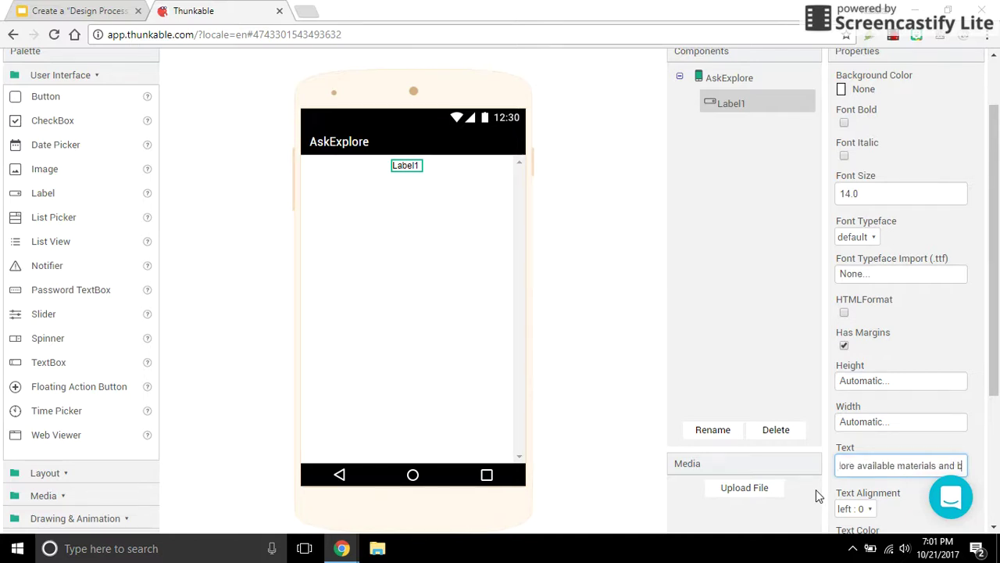
text(rainstorm idea)
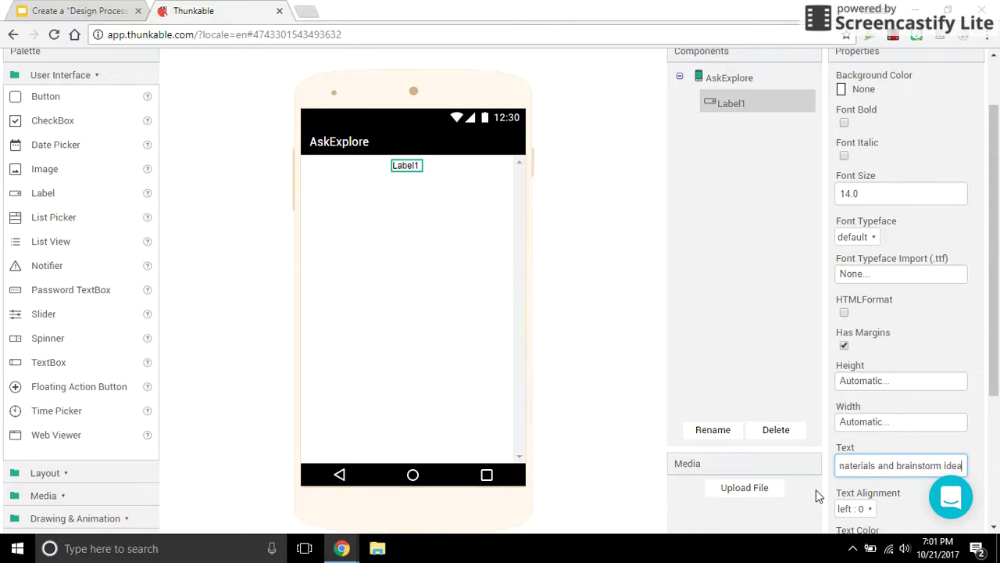
text(s for solving the p)
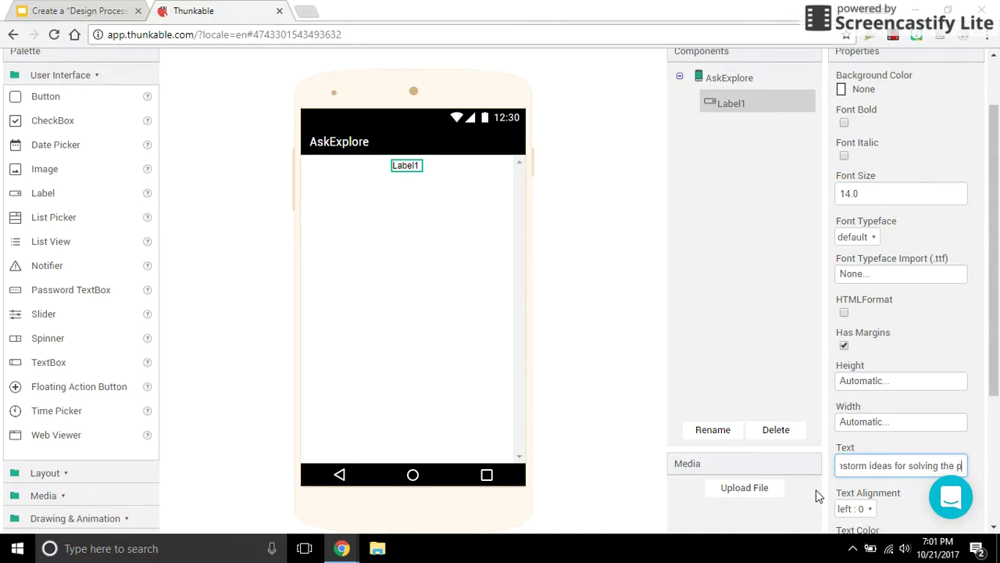
text(roblem)
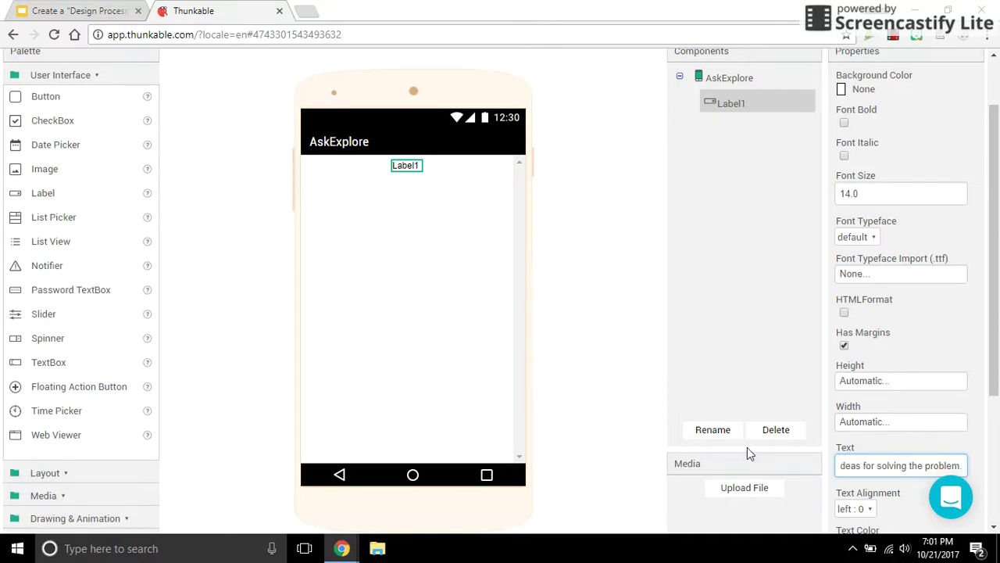
click(550, 315)
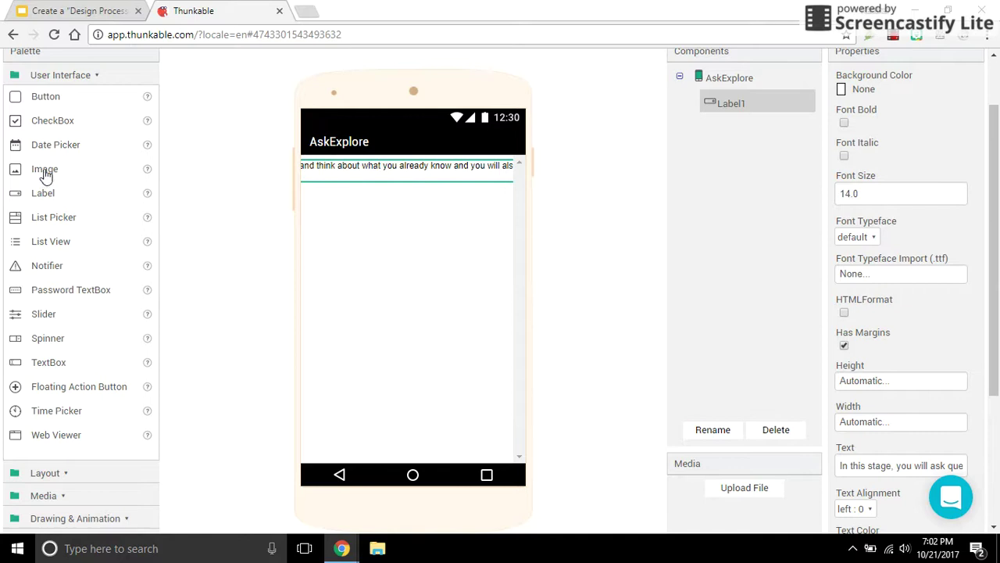
Place an Image component below the description label on the AskExplore screen.
drag(45, 173, 405, 195)
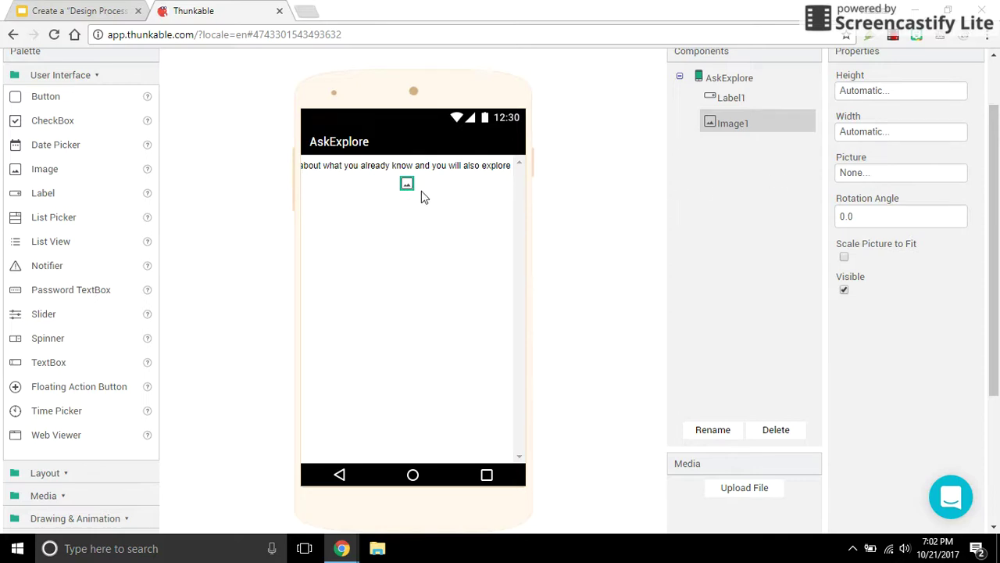
scroll(934, 161, up, 2)
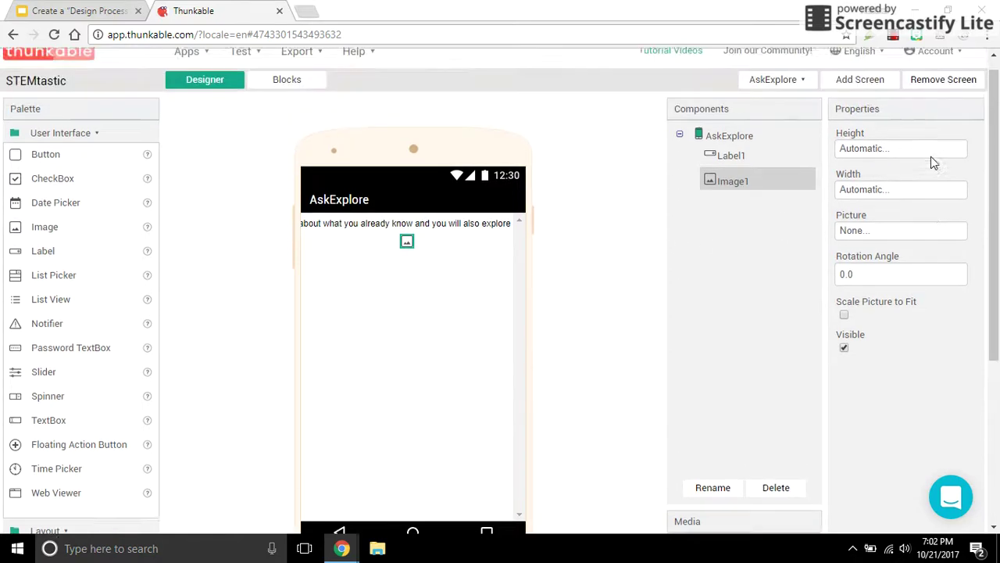
click(891, 248)
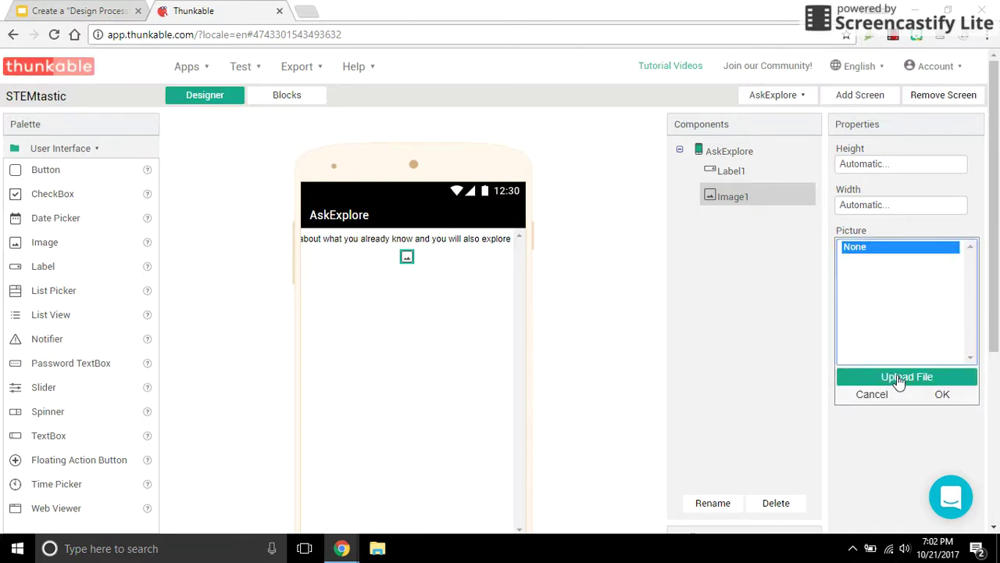
click(599, 346)
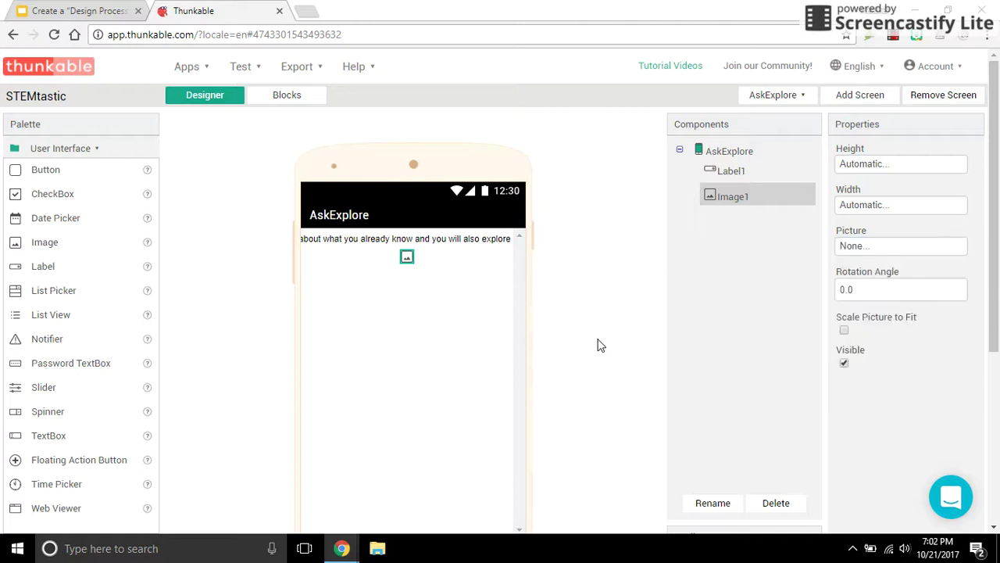
Open images.google.com in a new browser tab.
click(306, 11)
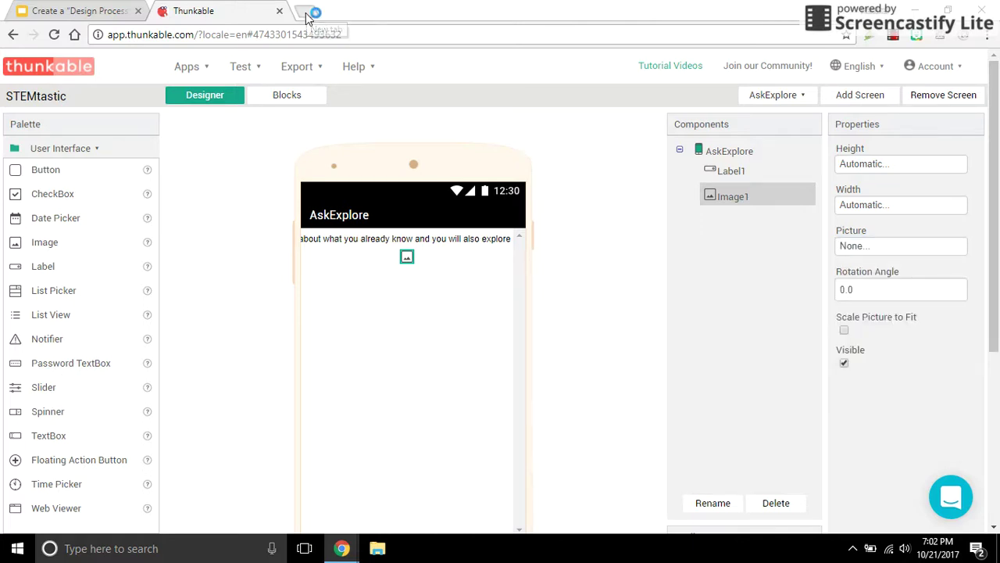
text(image.)
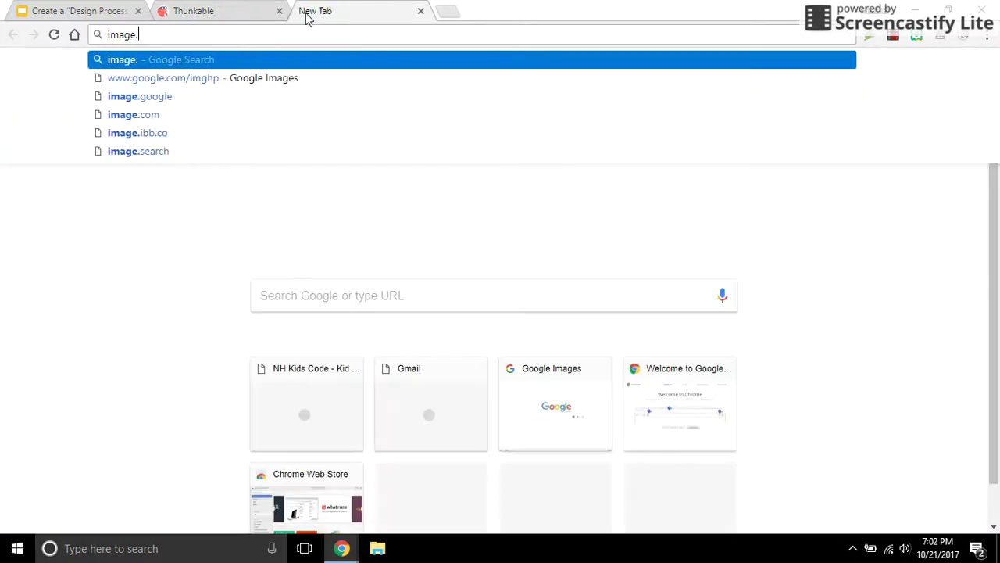
key(BackSpace)
text(d)
key(BackSpace)
text(s.goo)
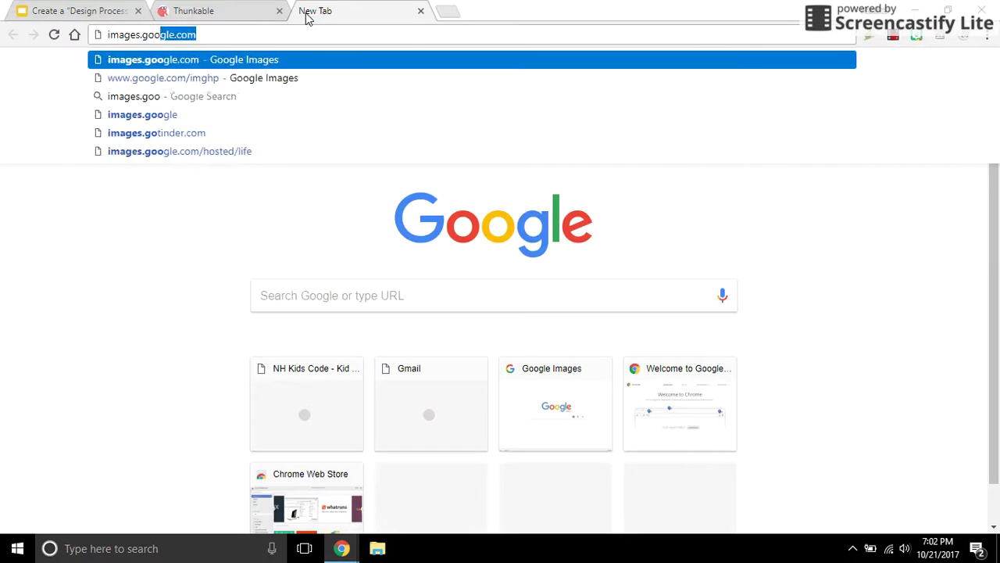
text(gle.com)
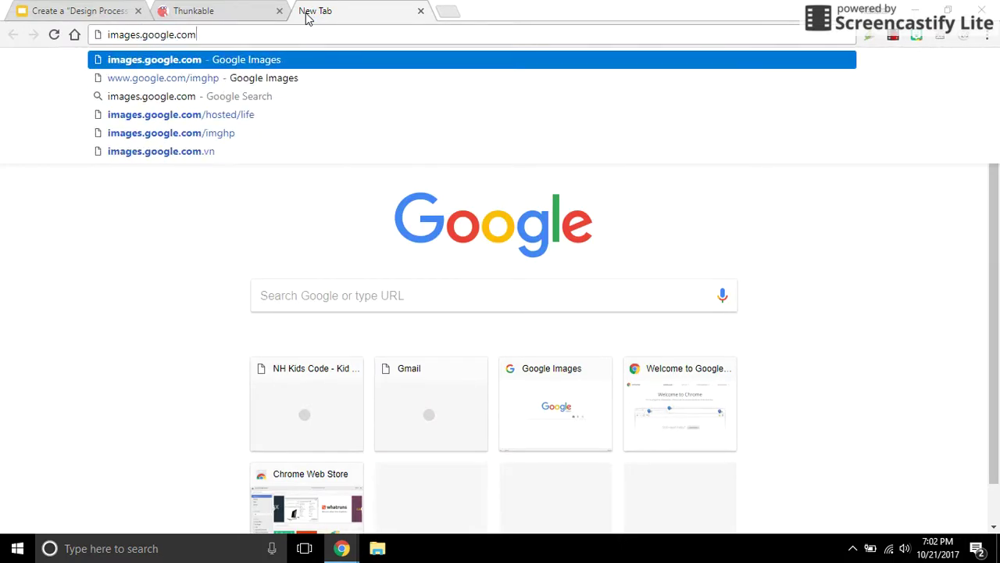
key(Return)
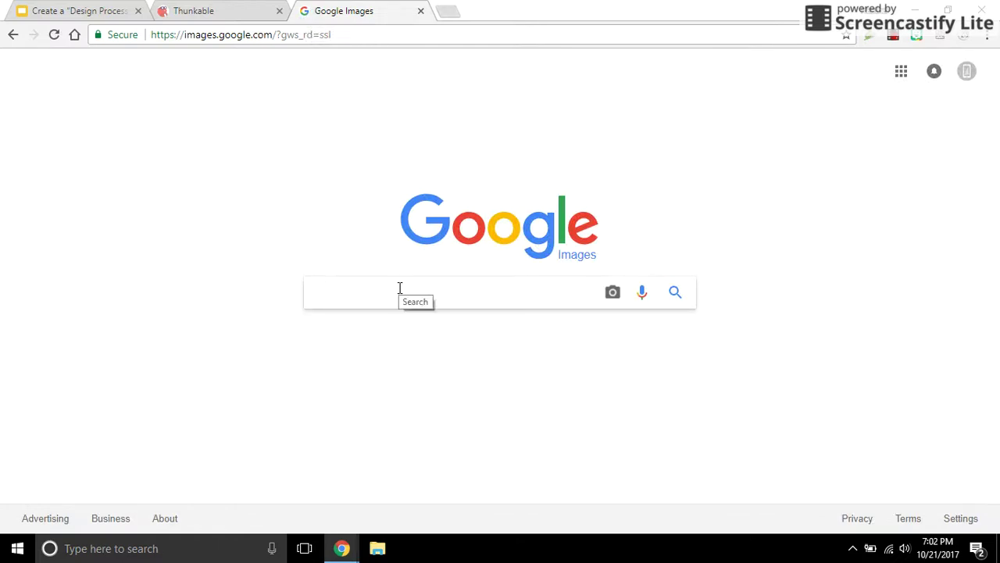
Open Google's Advanced Image Search and review its search word fields and result filters.
click(963, 519)
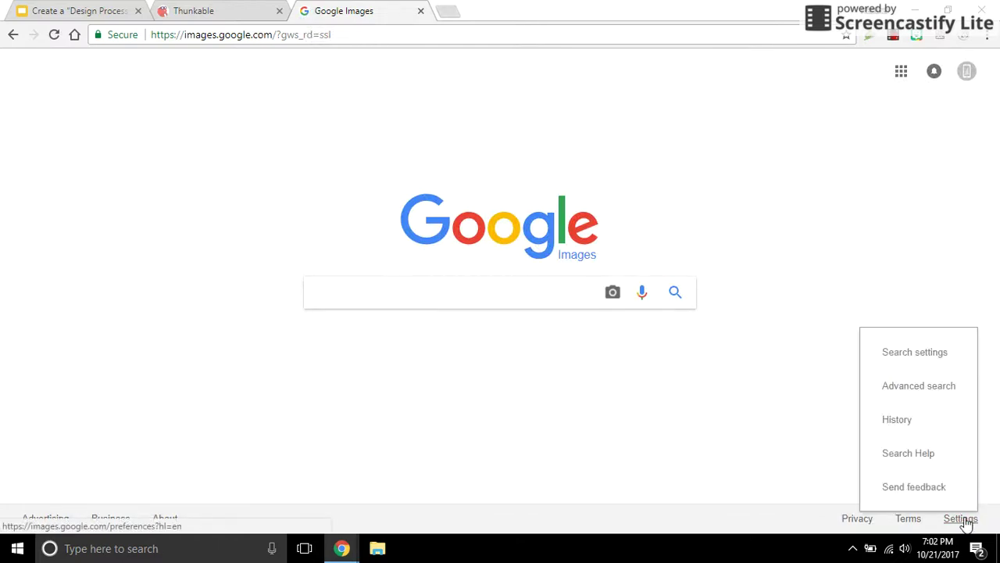
click(911, 388)
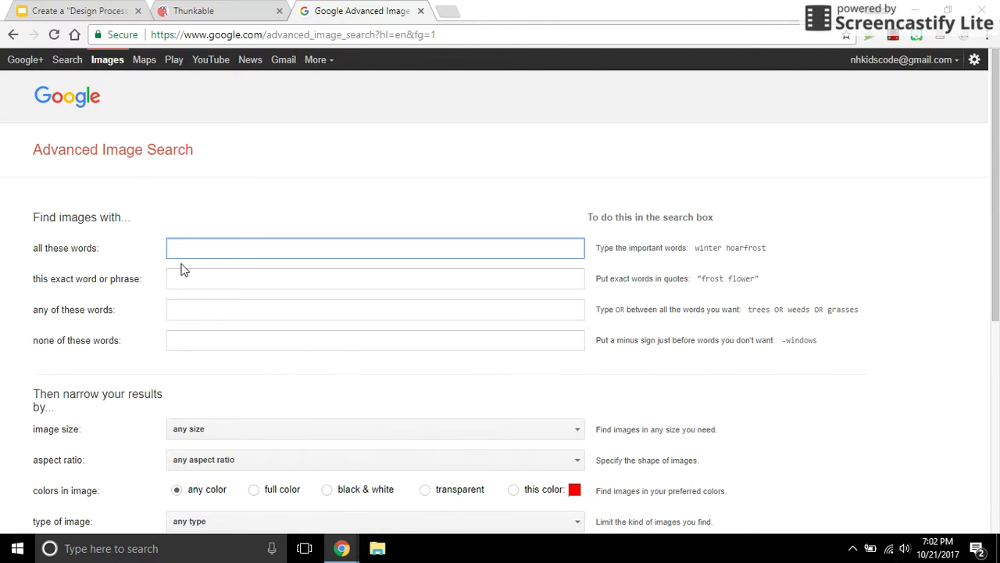
scroll(182, 265, down, 1)
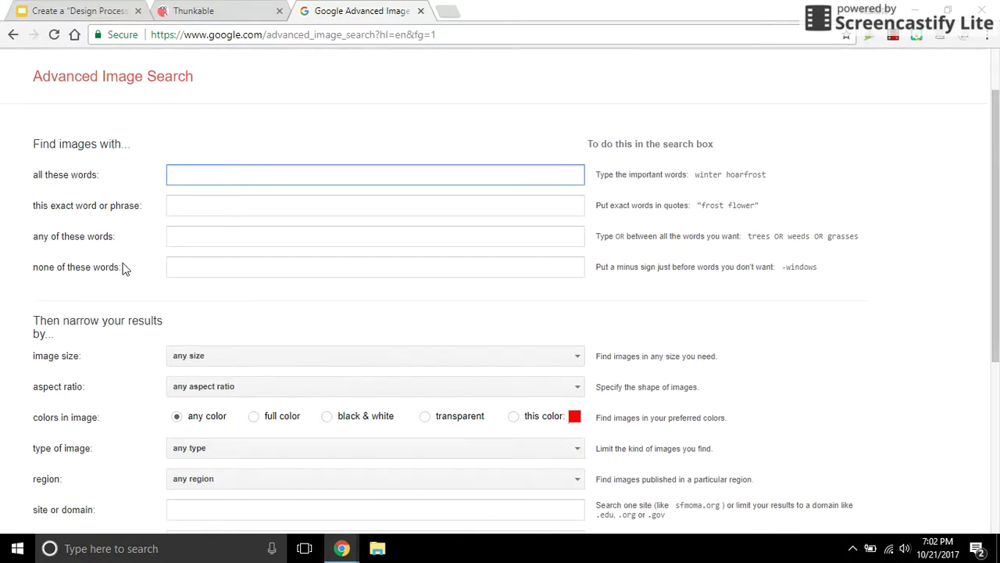
scroll(124, 268, down, 1)
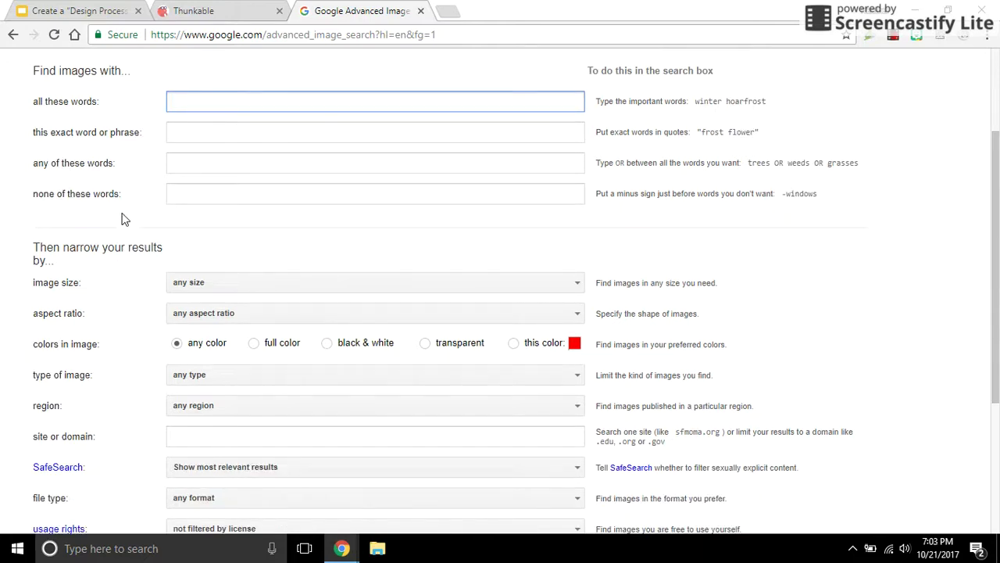
scroll(187, 99, up, 1)
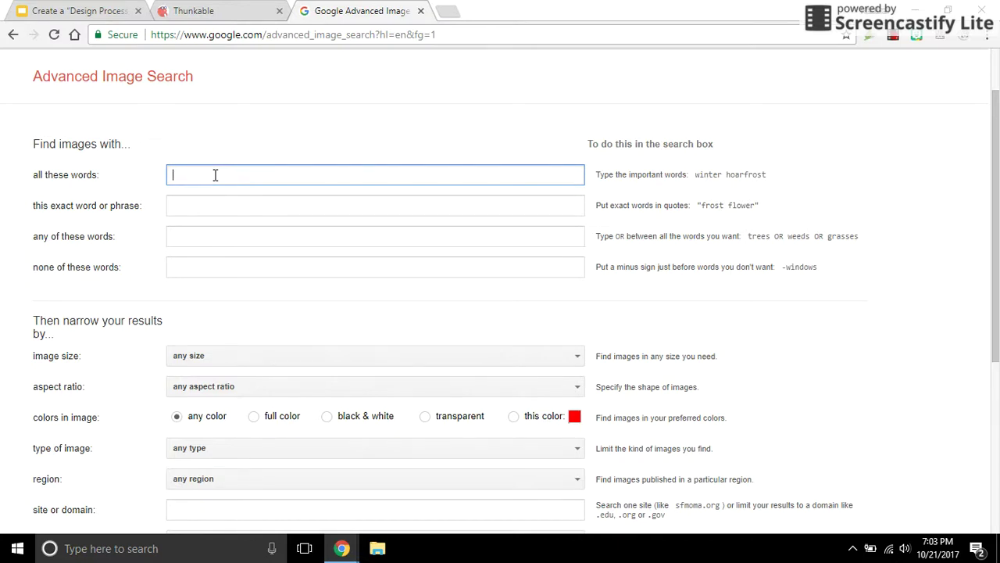
text(questio)
key(BackSpace)
key(BackSpace)
key(BackSpace)
key(BackSpace)
key(BackSpace)
key(BackSpace)
key(BackSpace)
Run an advanced image search for "think" with usage rights limited to free to use or share.
scroll(201, 174, down, 4)
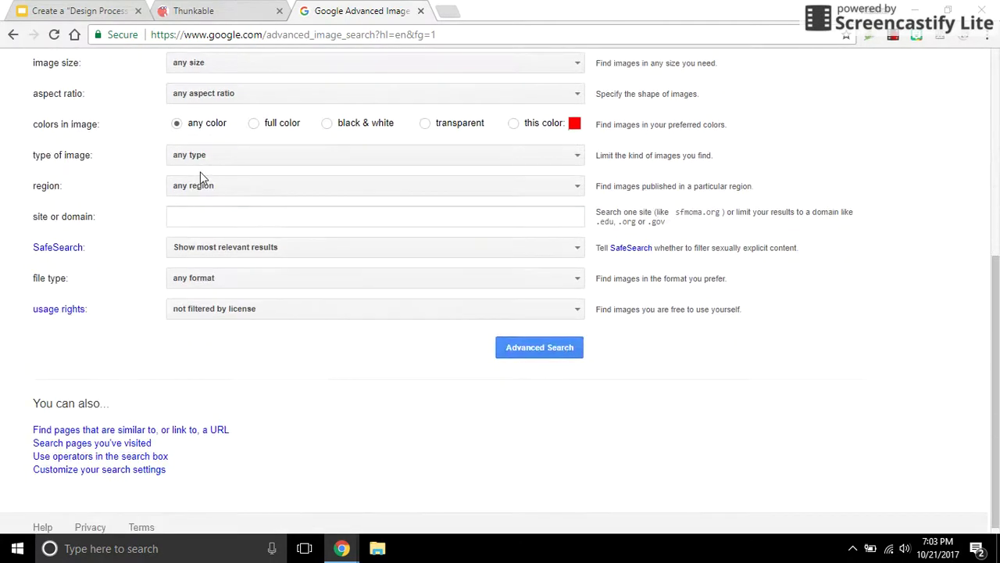
click(252, 311)
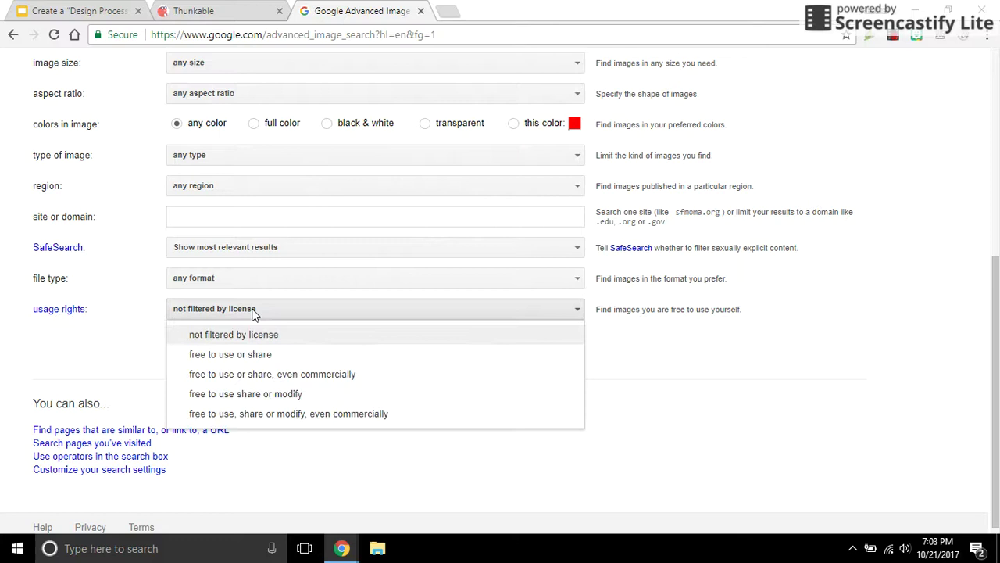
click(244, 356)
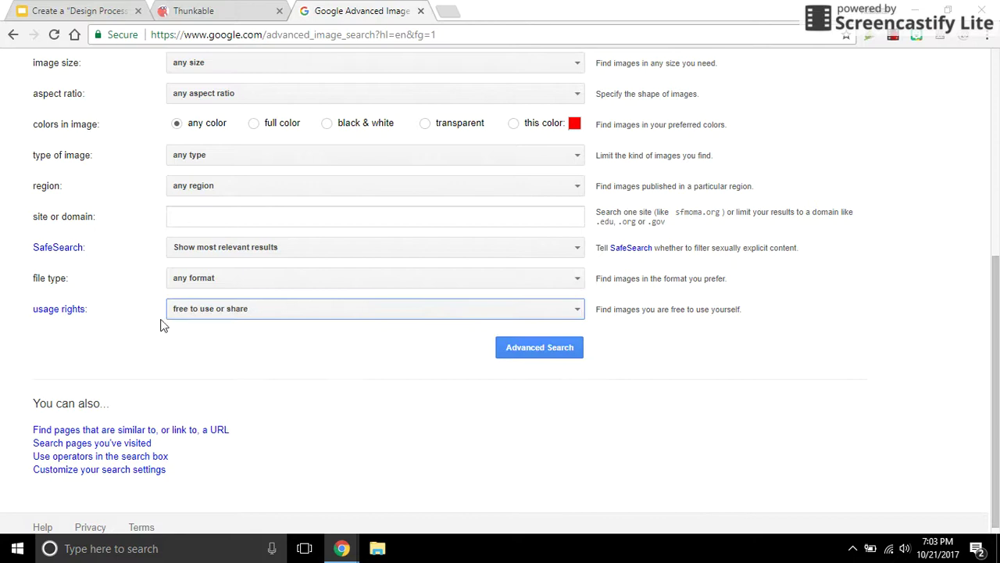
click(541, 351)
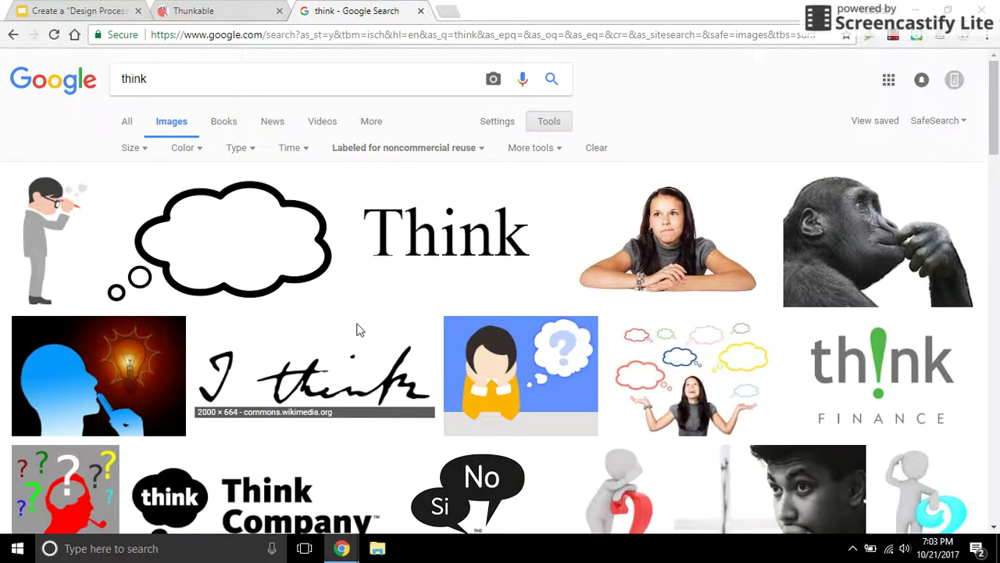
Save the picture of the person with a question-mark thought bubble to Downloads as a PNG named "think".
scroll(357, 329, down, 1)
scroll(358, 331, down, 1)
scroll(402, 323, up, 1)
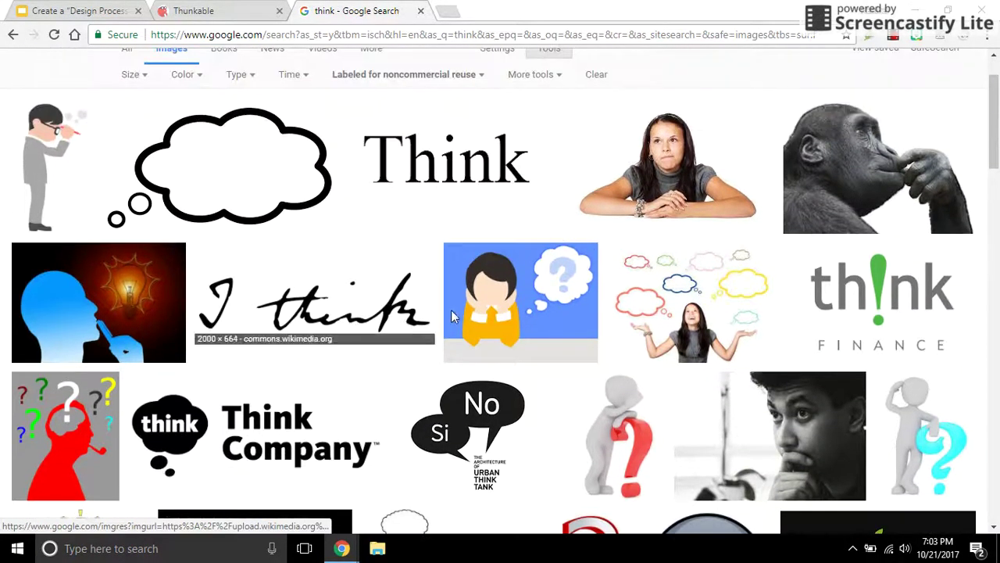
click(523, 309)
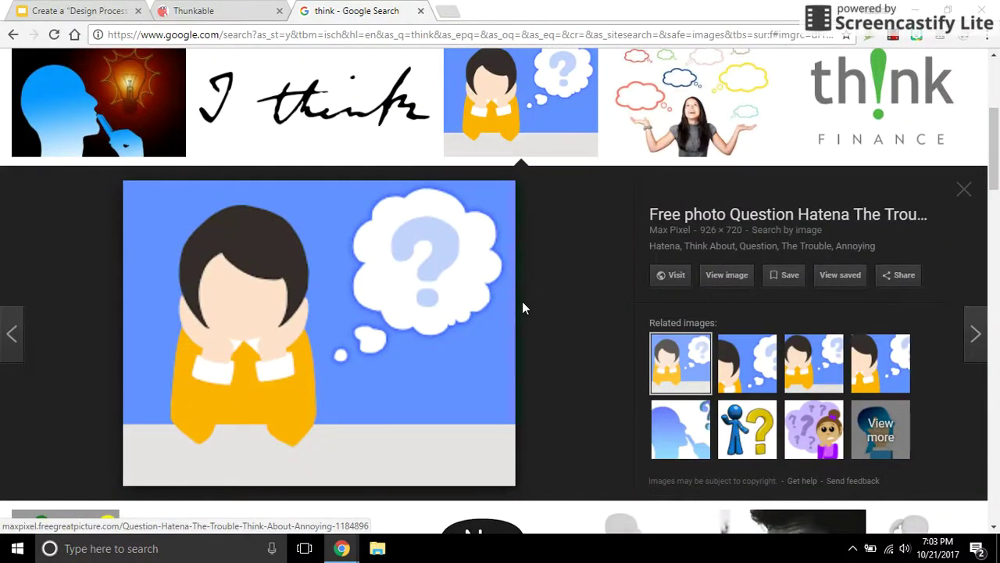
right_click(299, 321)
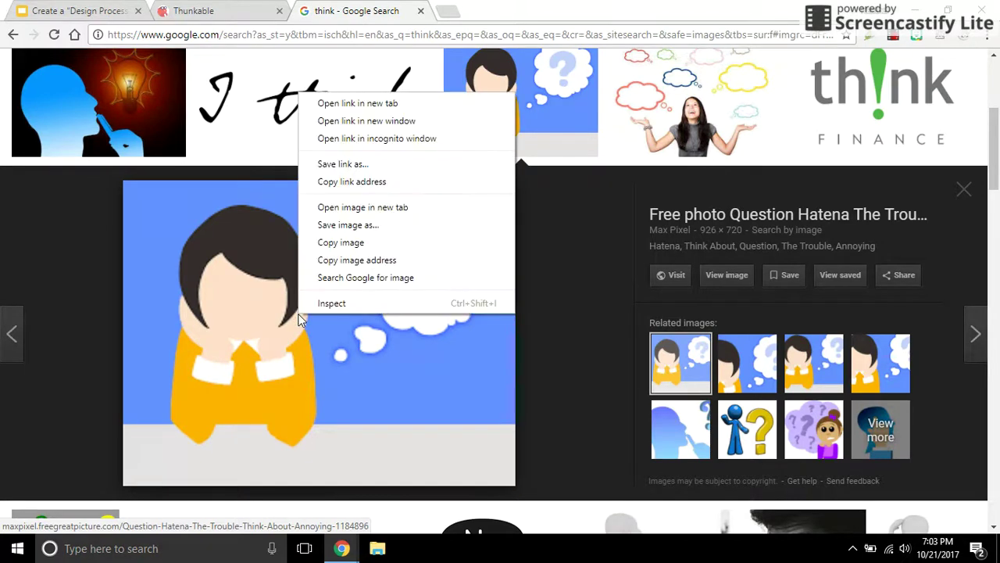
click(340, 227)
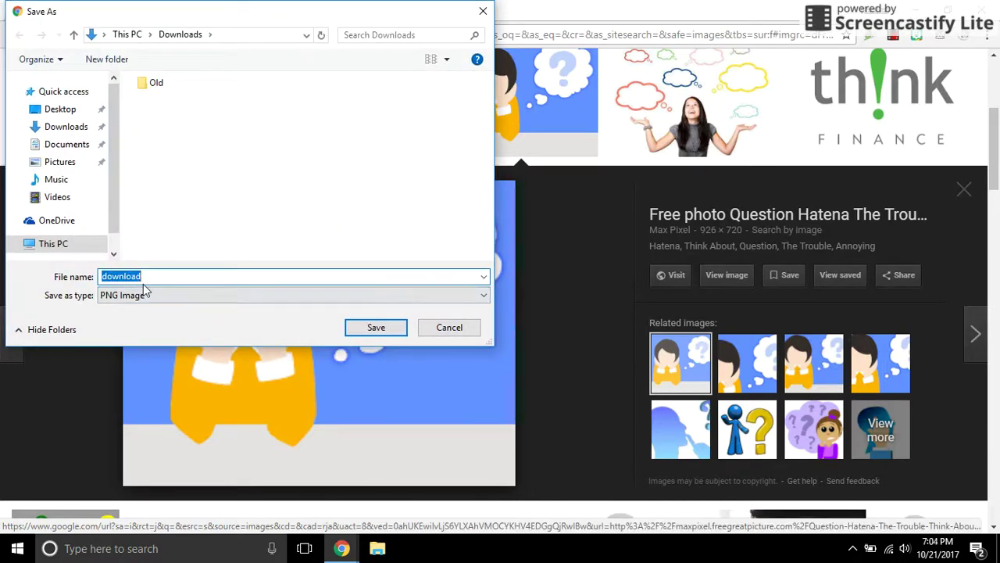
text(think)
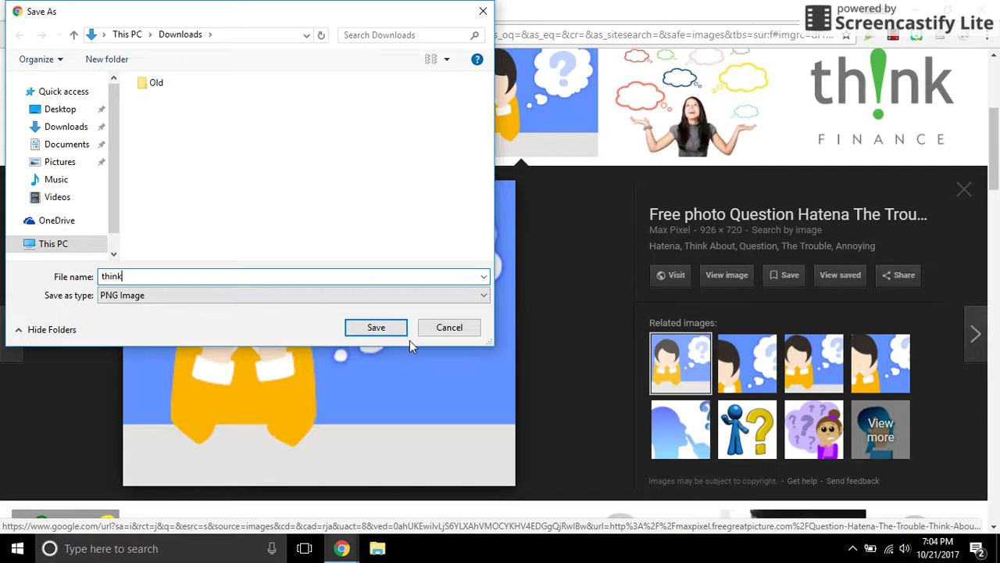
click(379, 327)
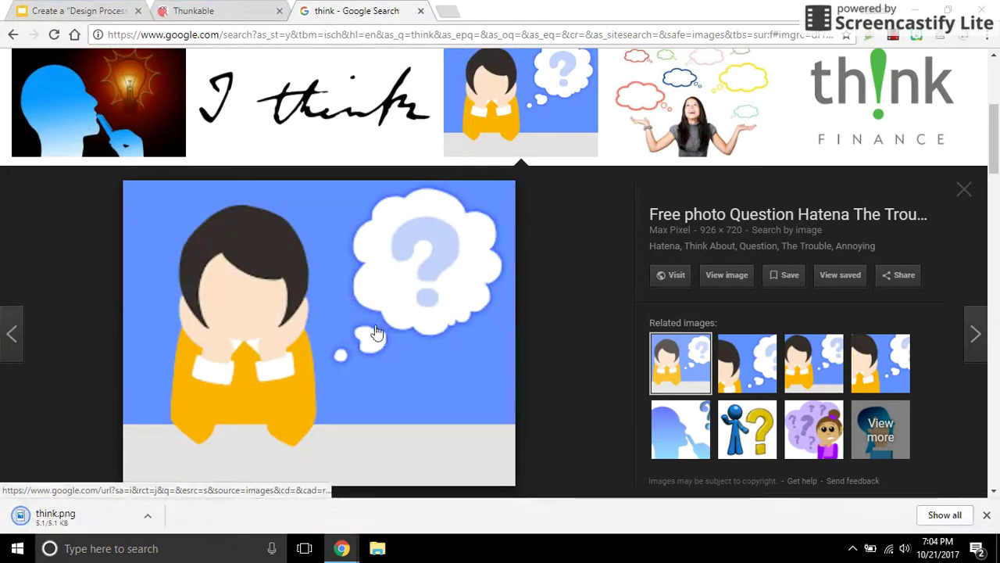
Return to the Thunkable project and upload think.png as the picture of the Image component on AskExplore.
click(219, 14)
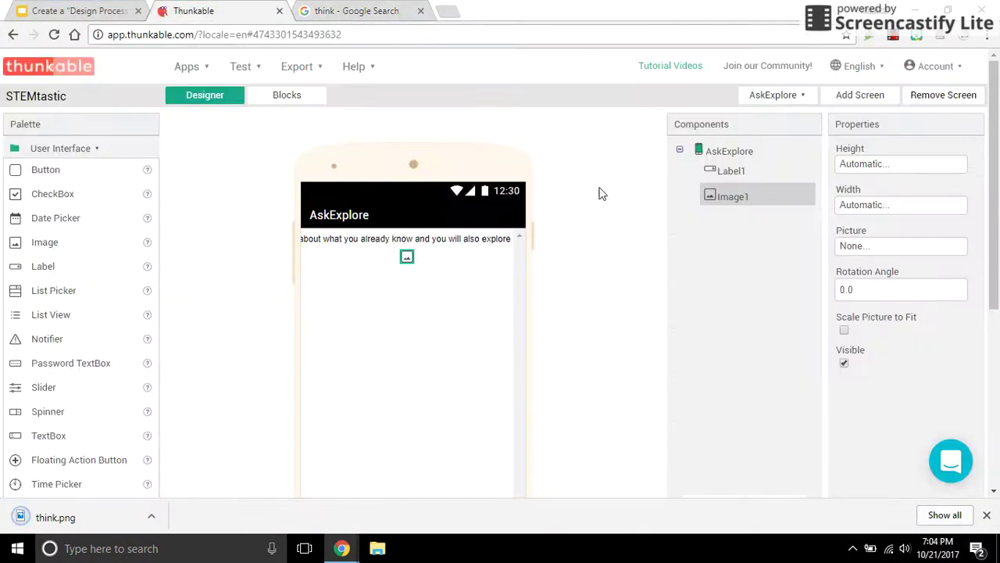
click(873, 243)
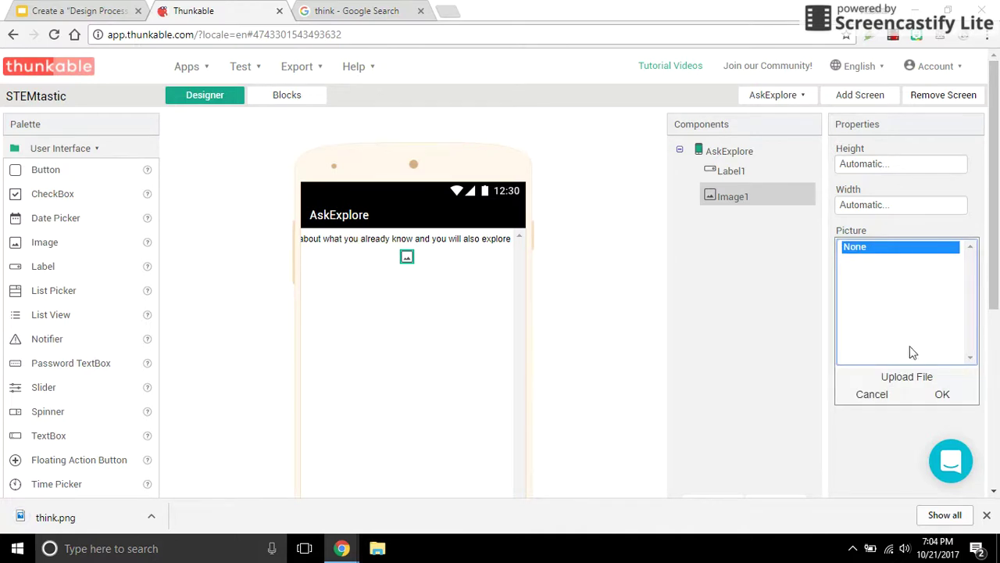
click(907, 376)
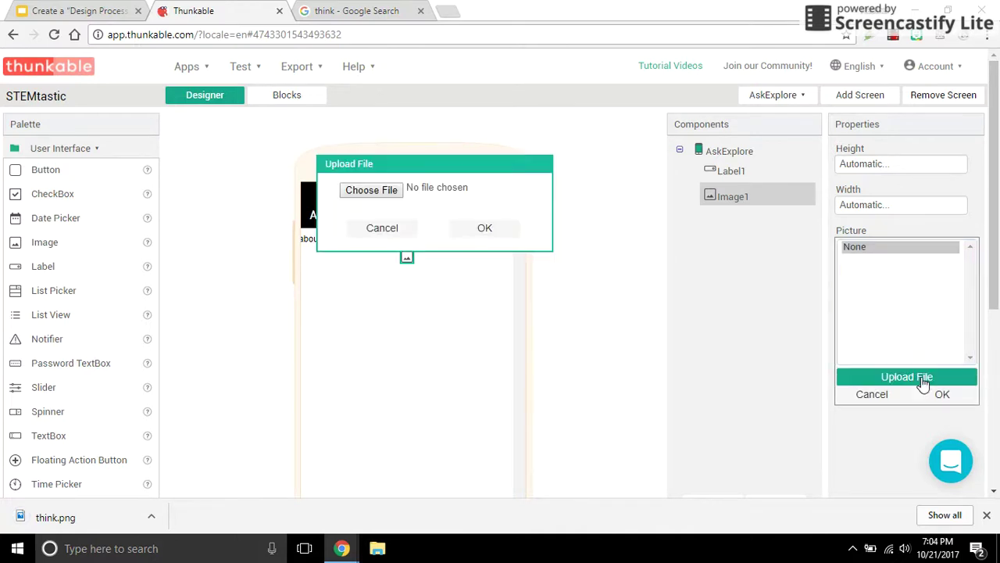
click(368, 193)
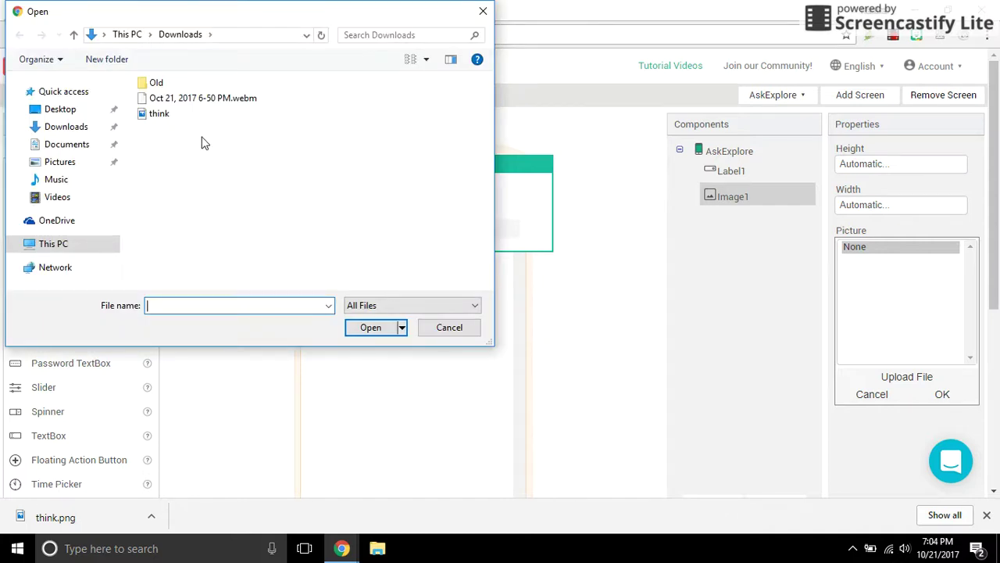
click(168, 114)
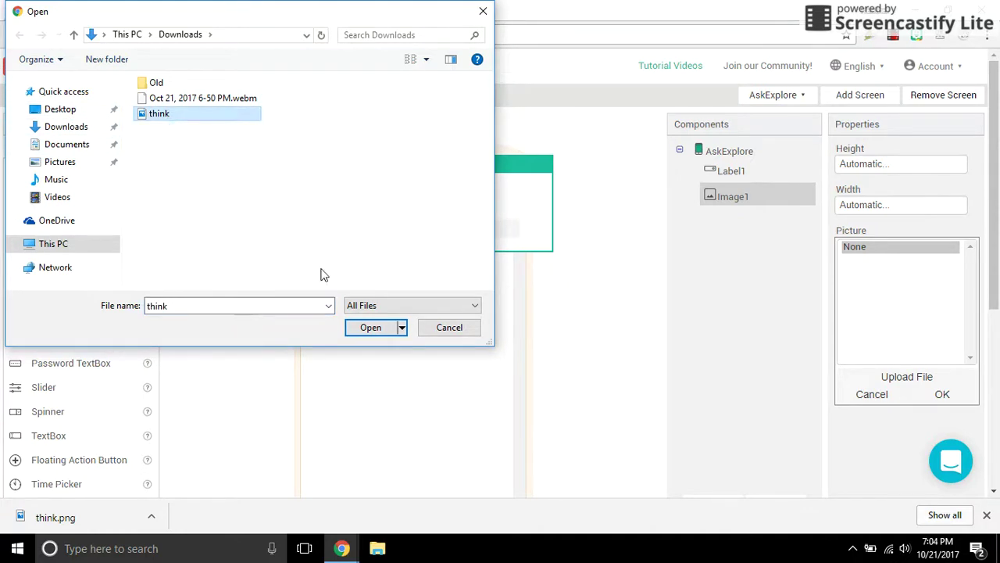
click(379, 332)
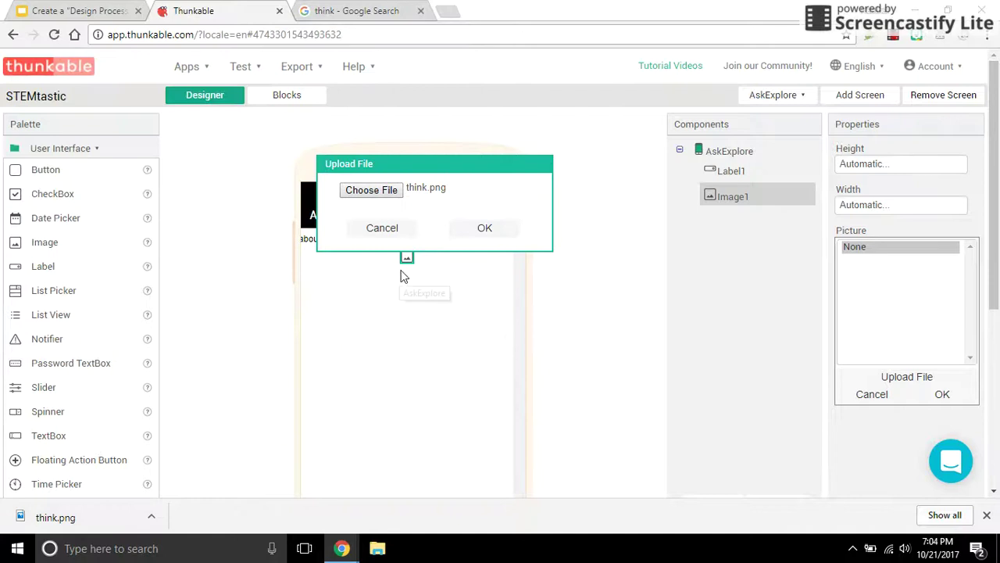
click(491, 229)
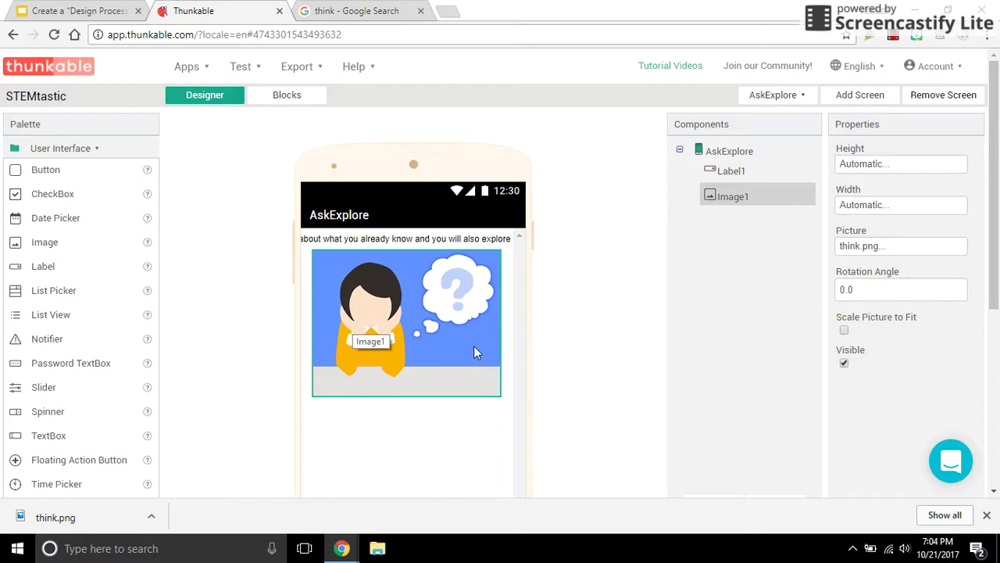
Set both the height and the width of the image on the AskExplore screen to 50 percent.
click(874, 164)
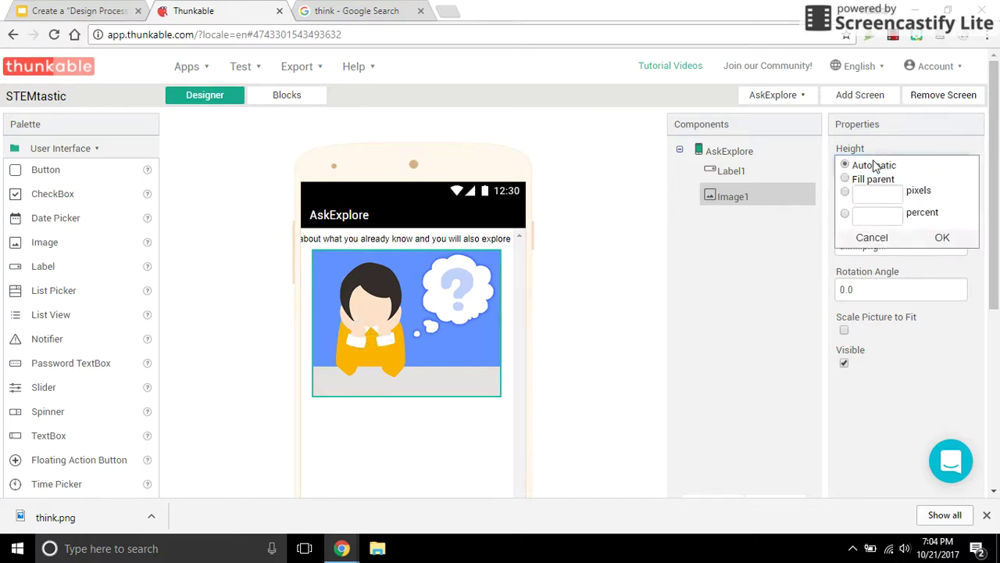
click(868, 217)
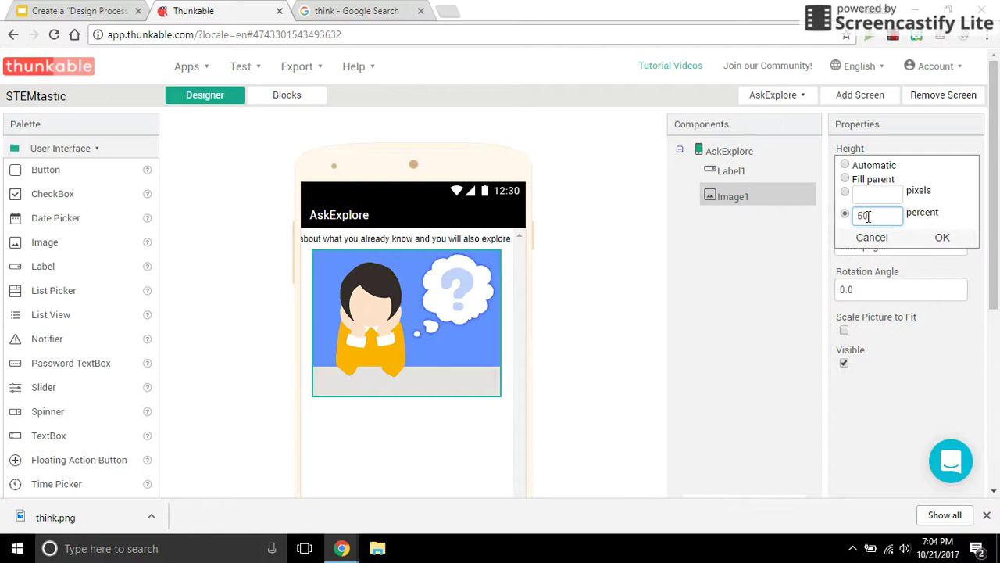
click(934, 237)
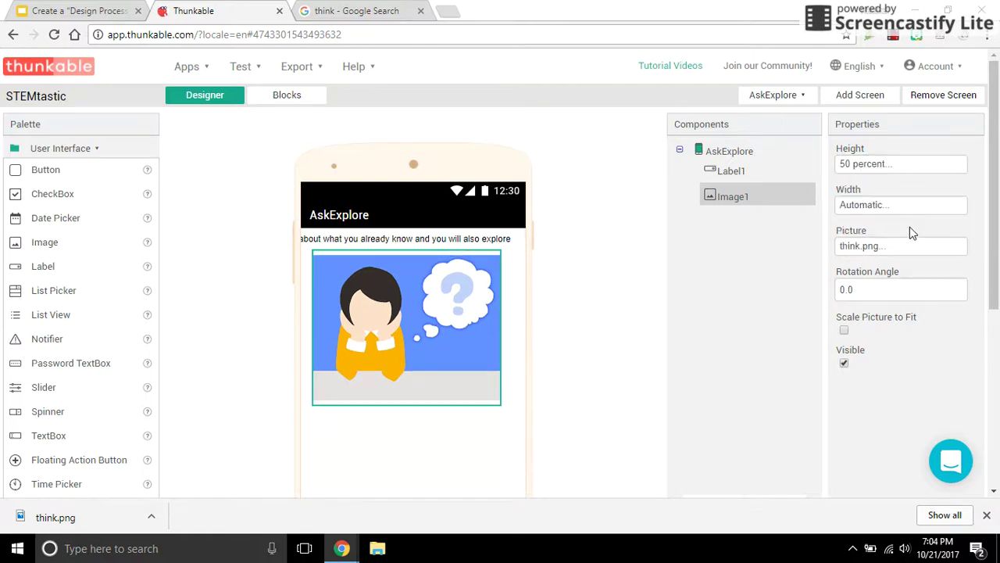
click(884, 217)
click(888, 255)
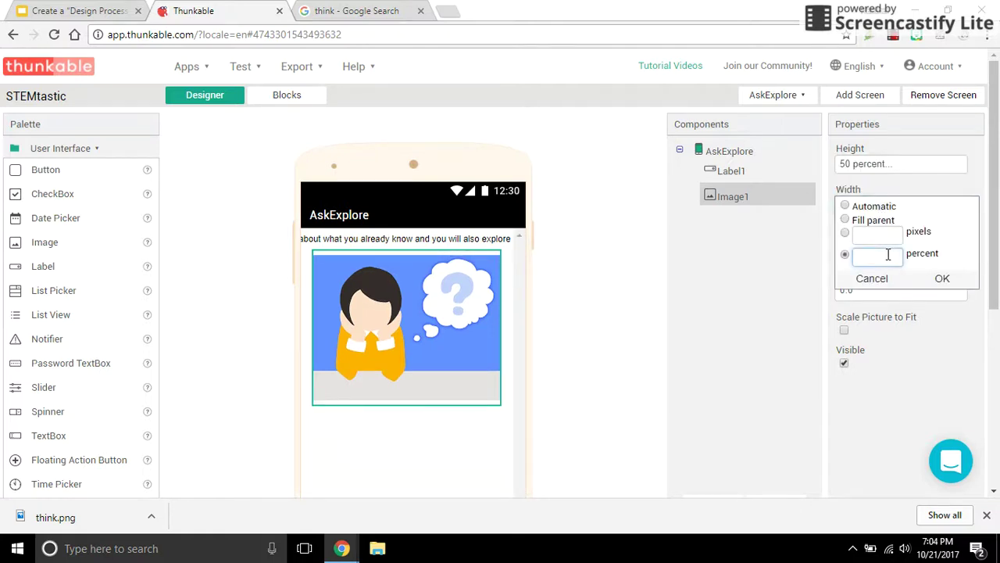
click(937, 278)
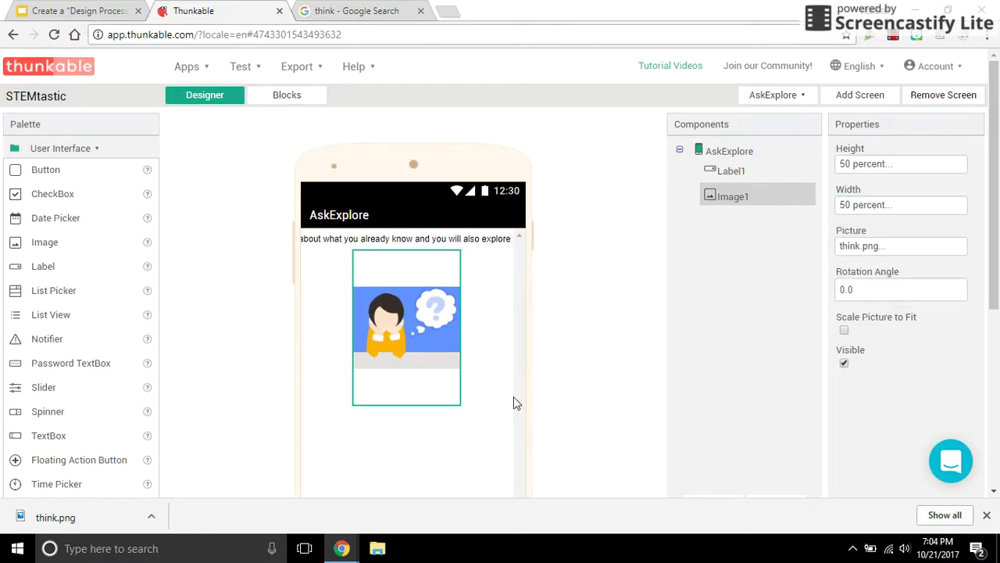
click(472, 397)
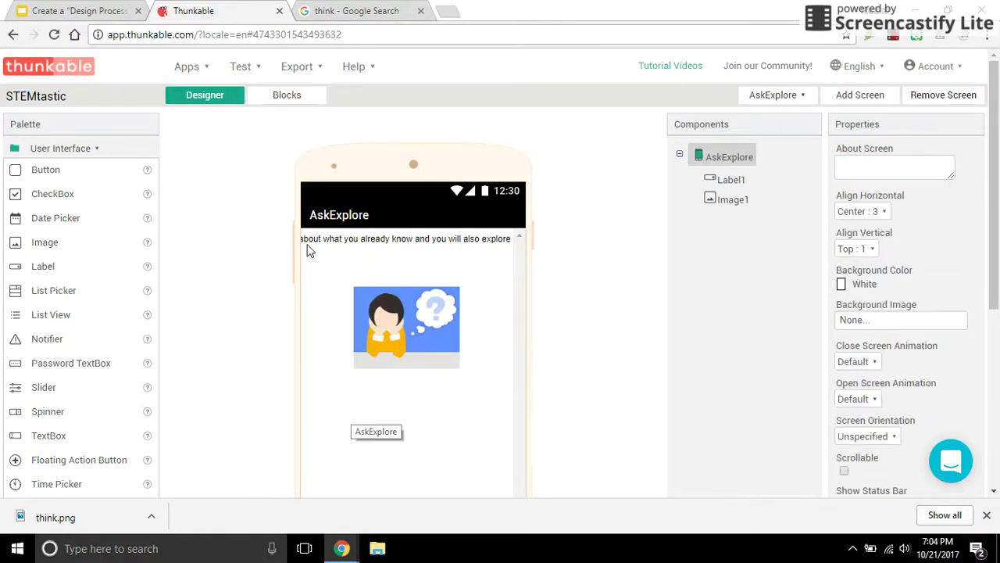
Add a button below the image on the AskExplore screen and set its text to "Home".
scroll(354, 277, down, 1)
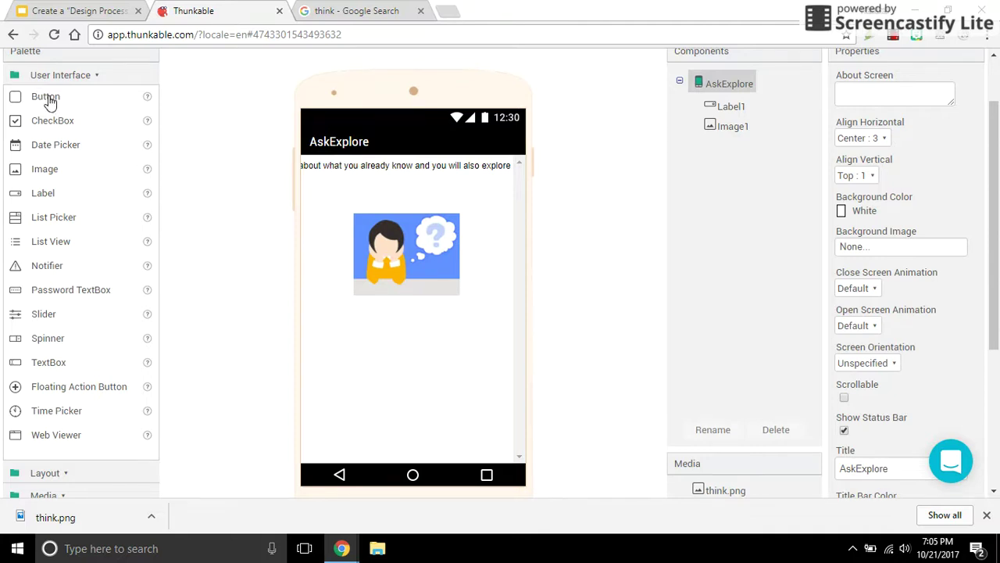
drag(43, 101, 373, 358)
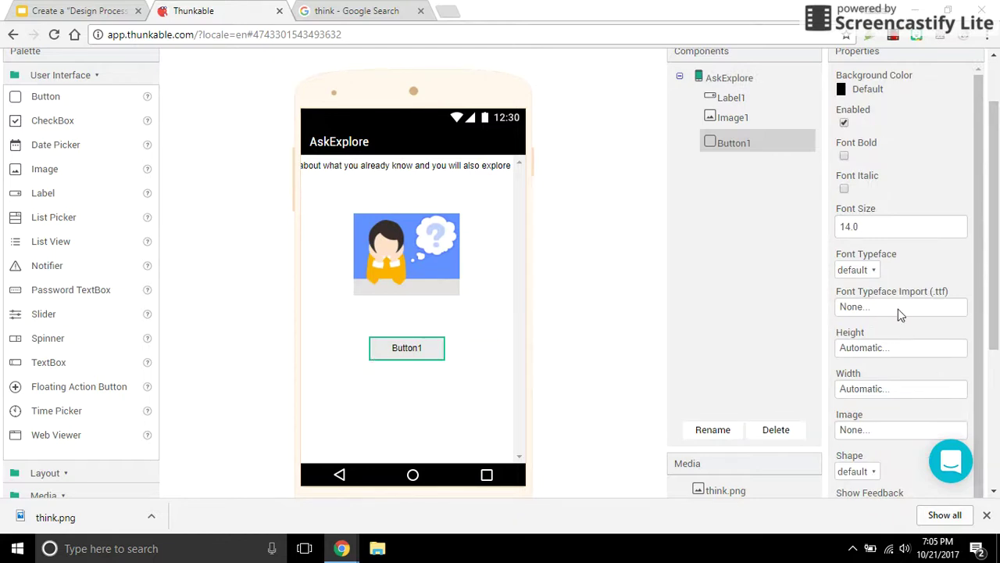
scroll(884, 320, down, 3)
click(876, 380)
text(Home)
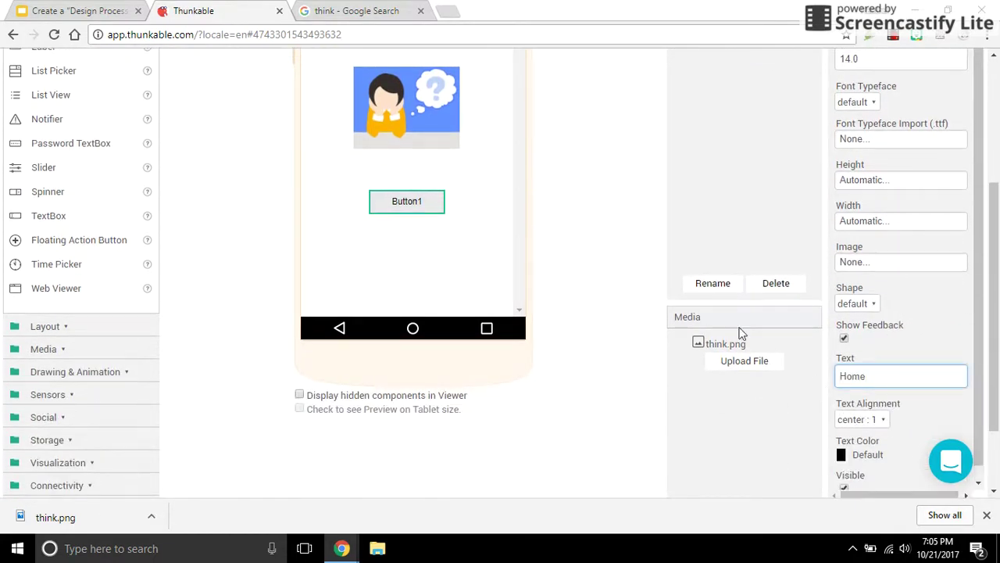
click(591, 243)
scroll(592, 244, up, 5)
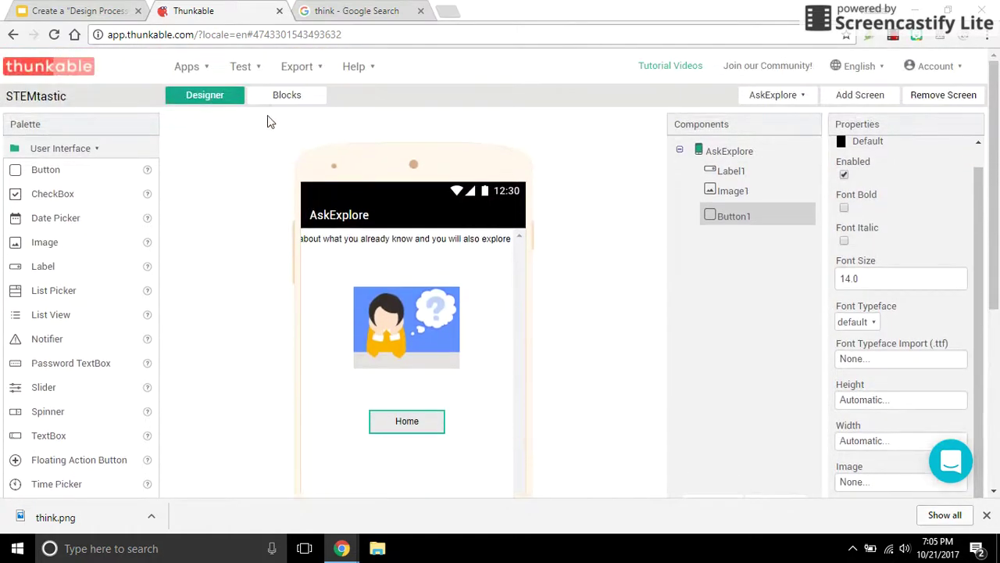
In the Blocks editor, add a Button1.Click event containing an "open another screen" block.
click(284, 94)
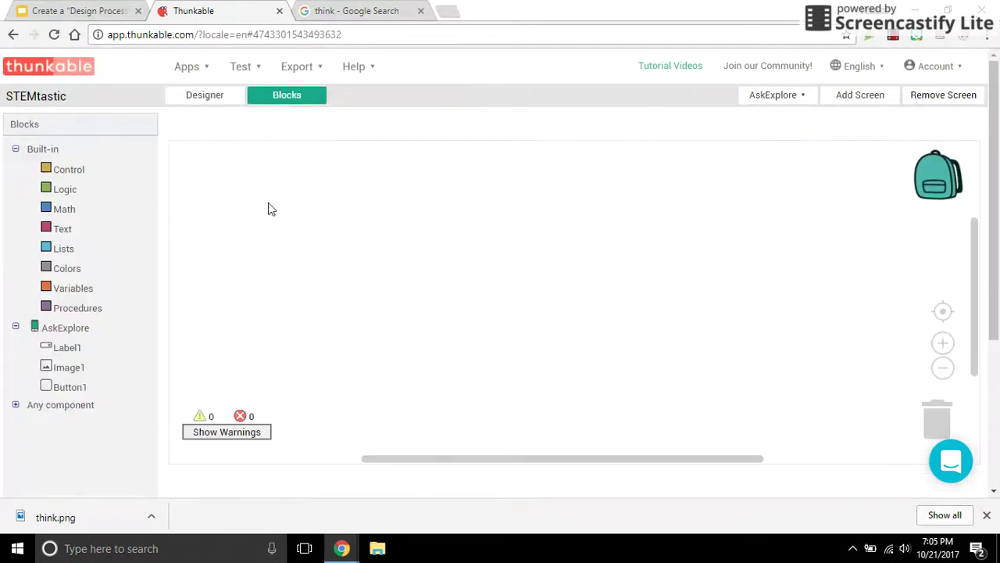
click(63, 393)
drag(195, 166, 244, 185)
click(68, 170)
scroll(227, 292, down, 5)
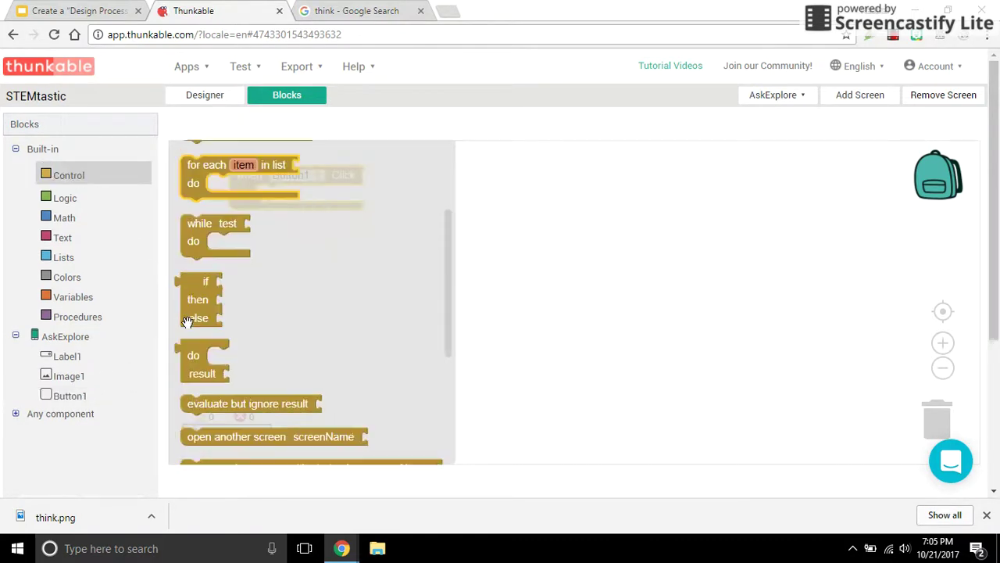
drag(227, 292, 297, 200)
Attach a text block reading "Screen1" to the screenName input of the "open another screen" block.
click(70, 241)
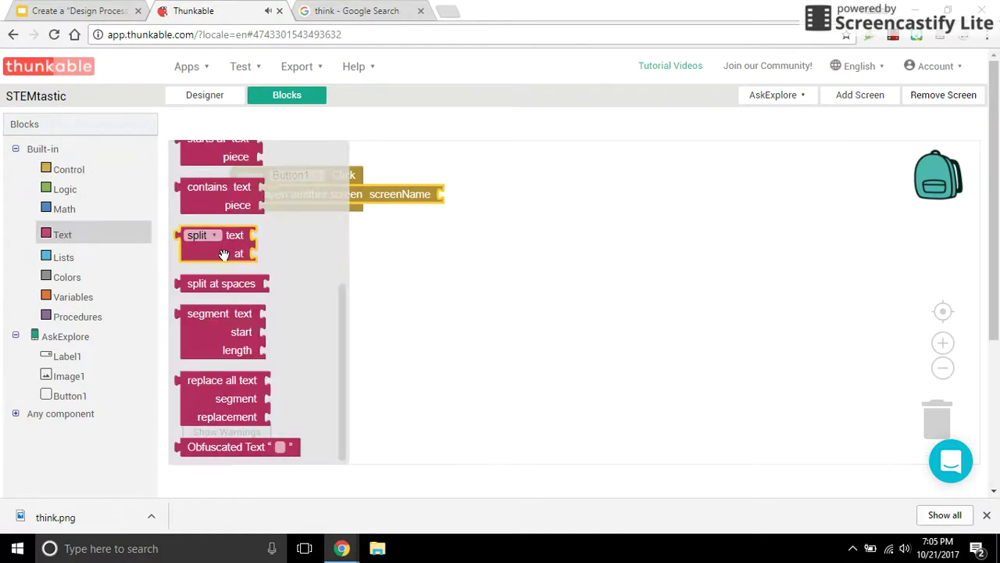
scroll(224, 250, up, 5)
drag(187, 160, 453, 196)
click(465, 193)
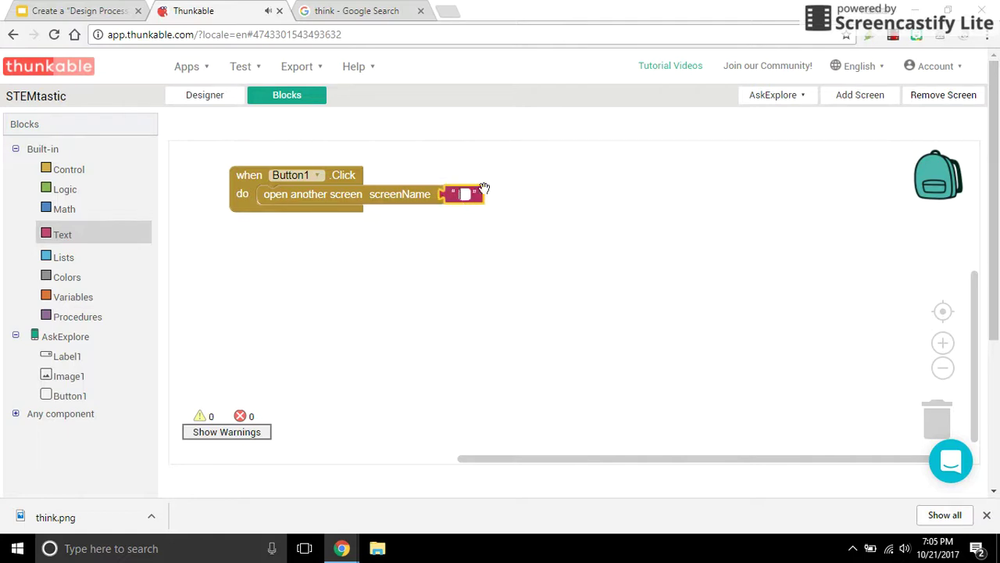
text(Screen1)
click(538, 269)
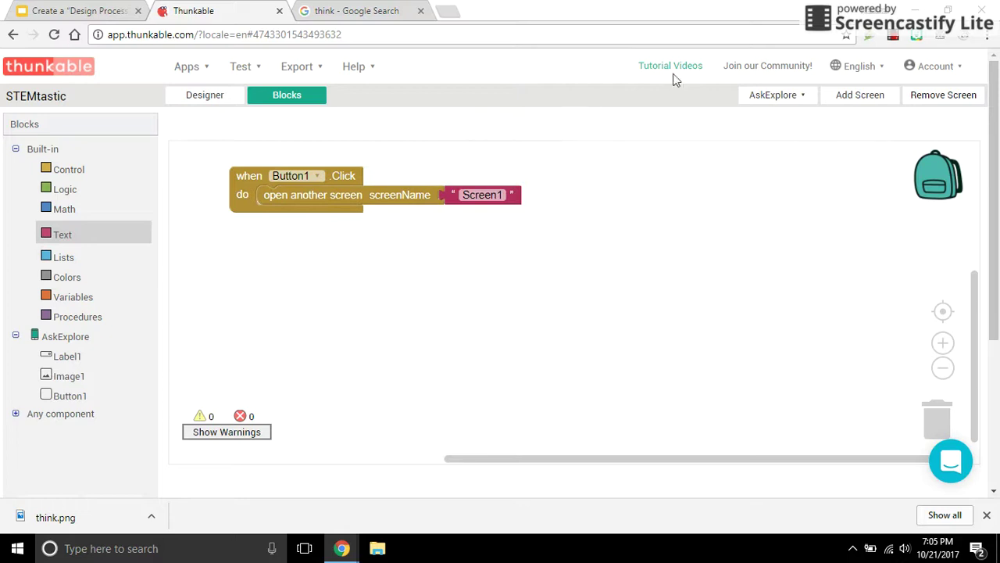
Check the project's list of screen names and return to the Designer view of AskExplore.
click(784, 102)
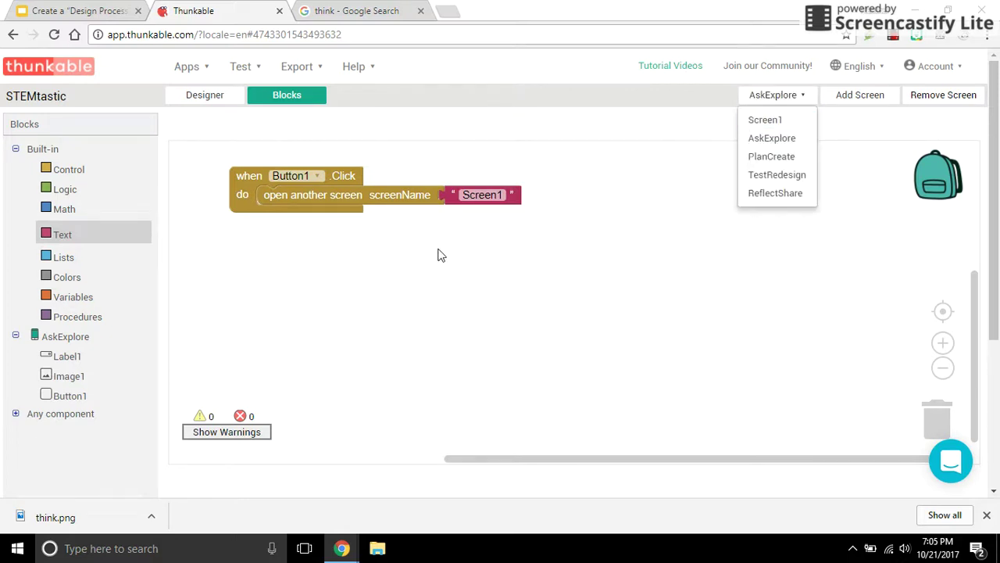
click(462, 224)
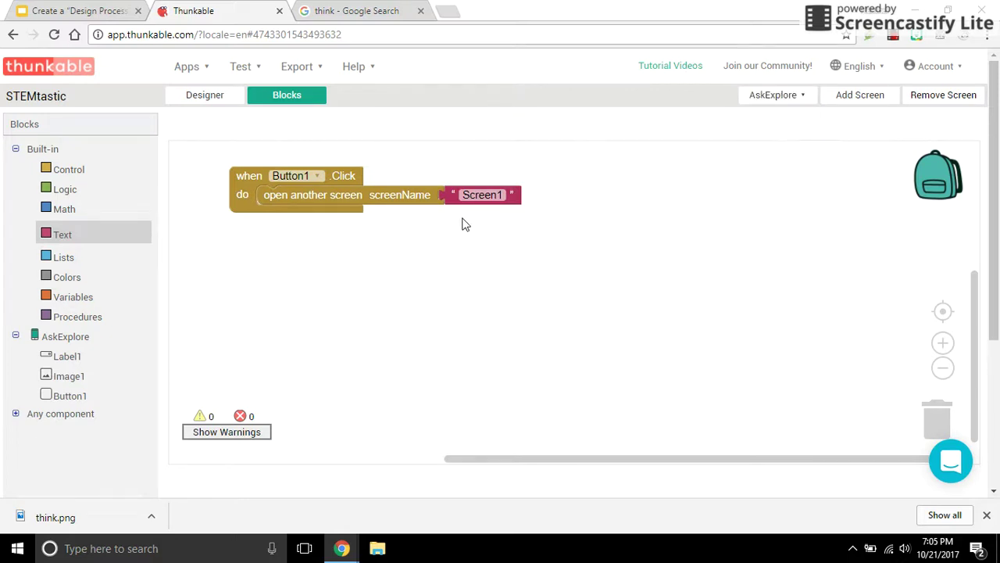
click(222, 97)
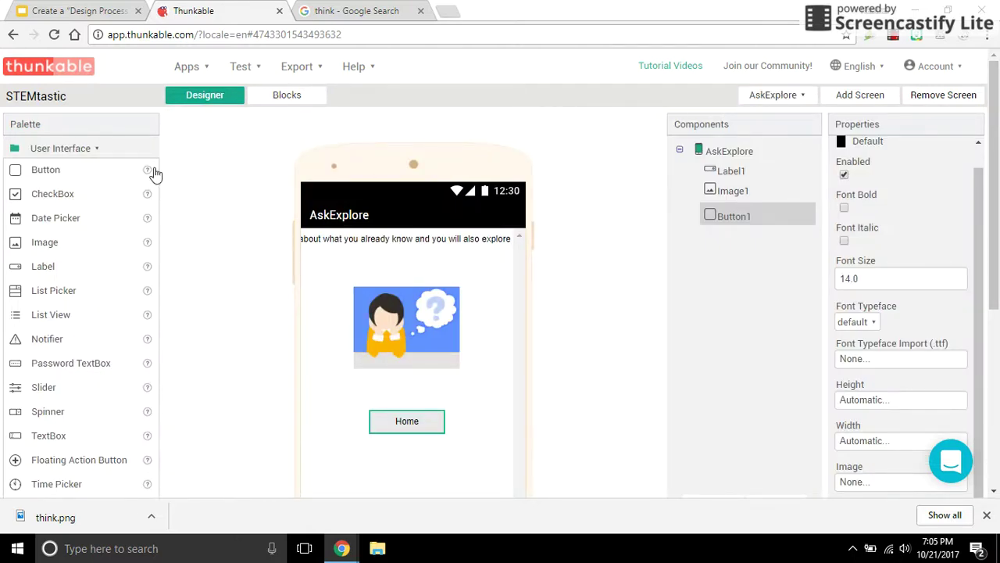
Switch to the App Planning Worksheet in Google Slides and review the planned layouts and arrows for Screen2 through Screen5.
click(78, 11)
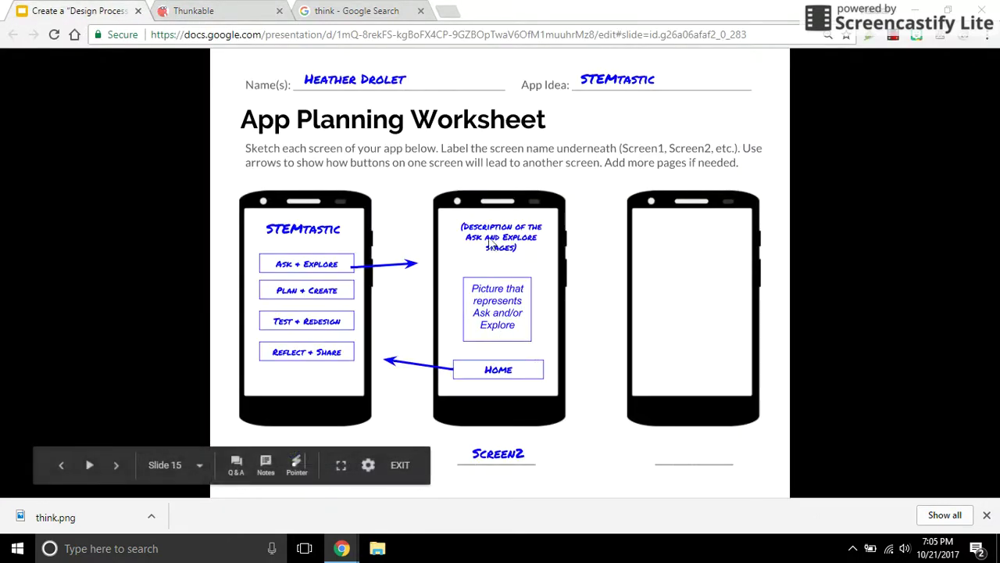
click(526, 351)
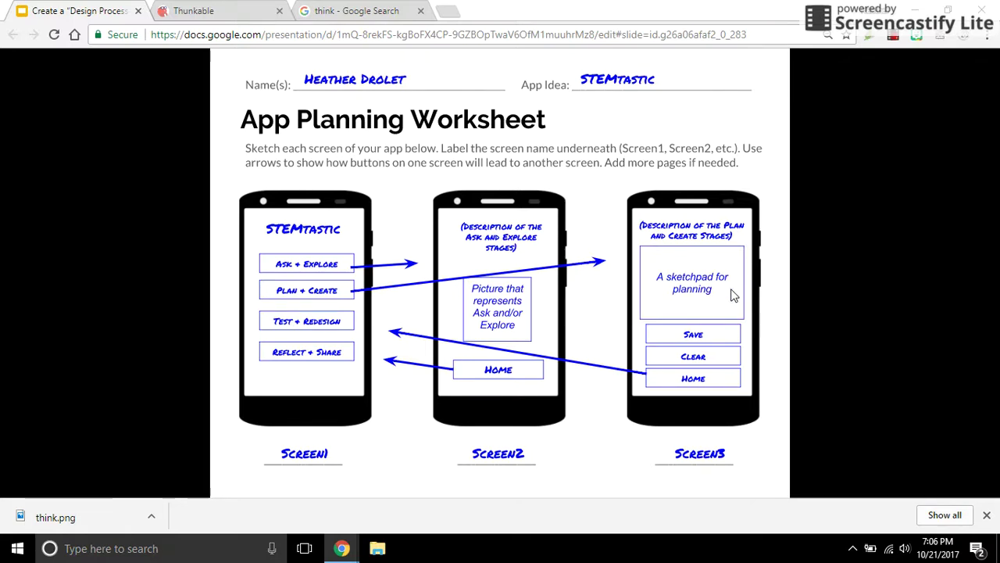
key(Right)
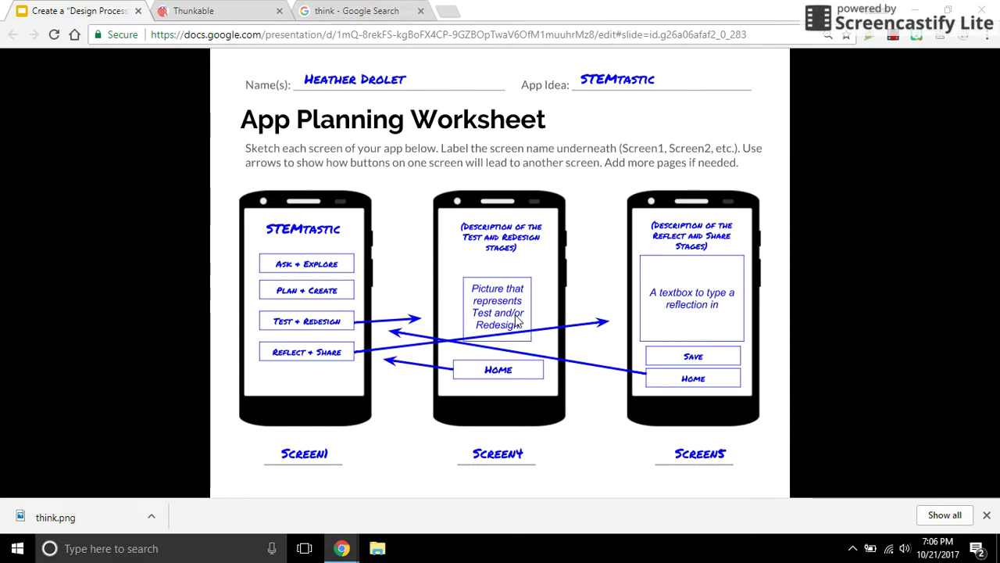
Return to Thunkable and open the project's TestRedesign screen in the Designer.
click(242, 17)
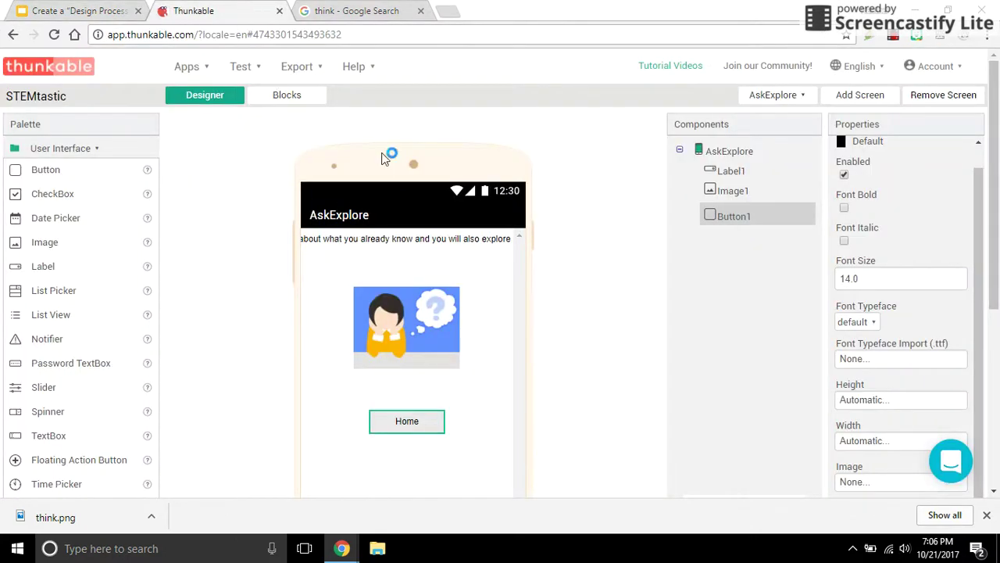
click(793, 97)
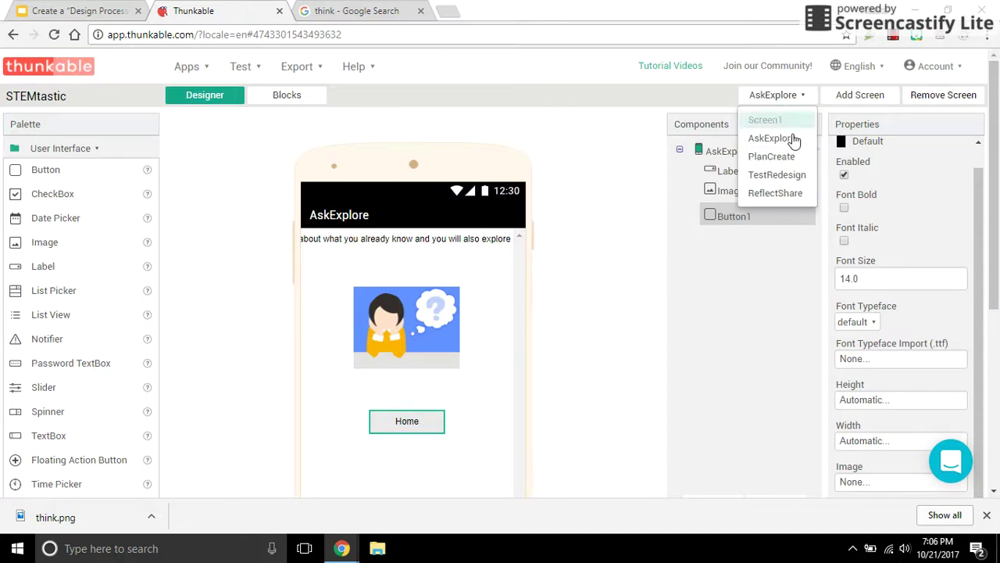
click(794, 175)
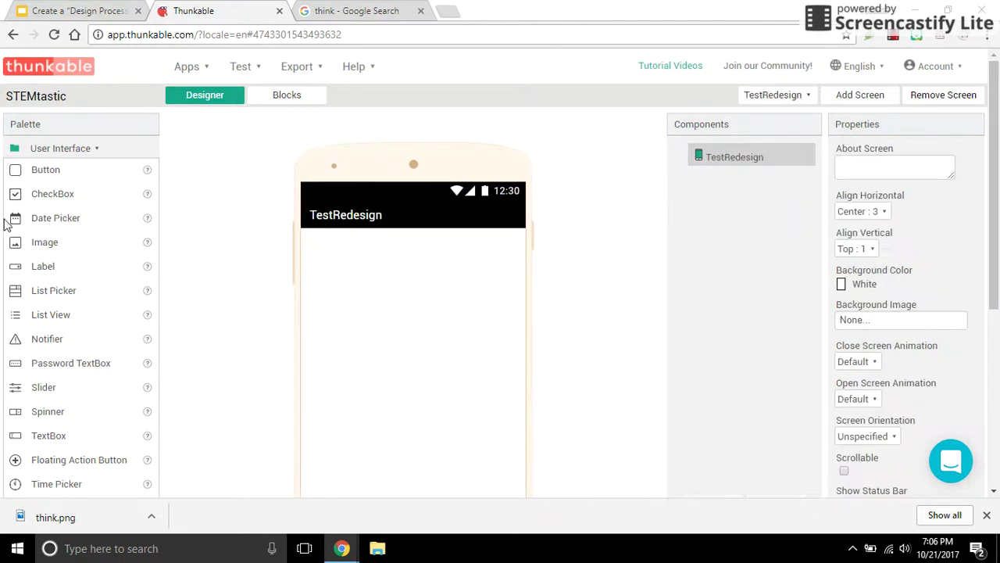
Add a label to the TestRedesign screen and set its text to "Describe test and redesign".
drag(49, 266, 393, 248)
scroll(598, 260, down, 2)
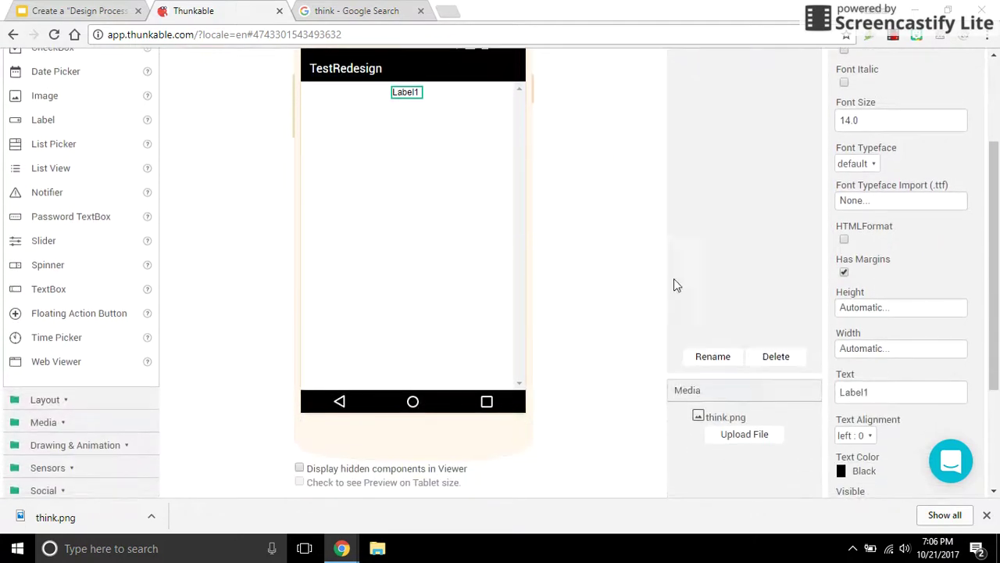
double_click(862, 397)
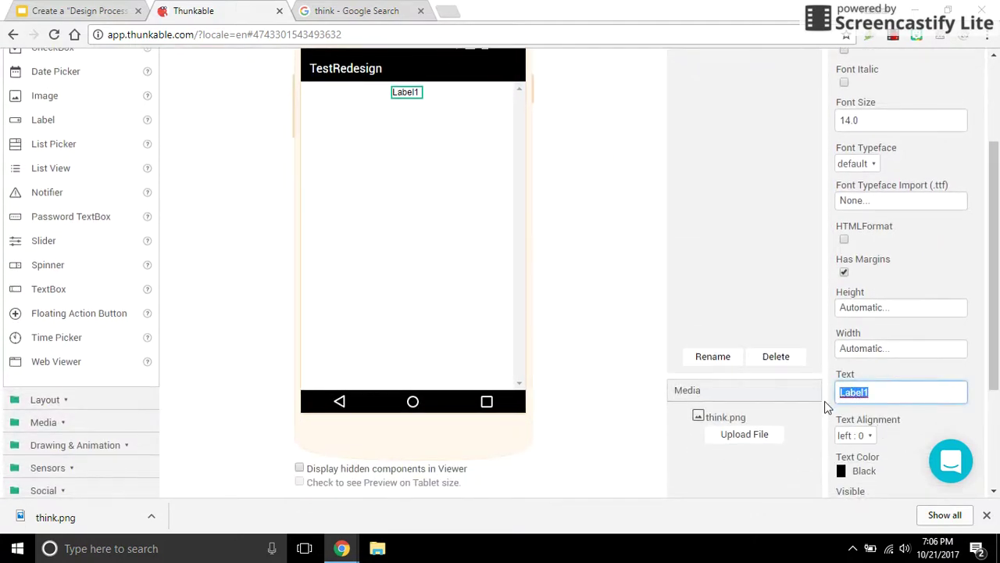
text(Describe test and redesign)
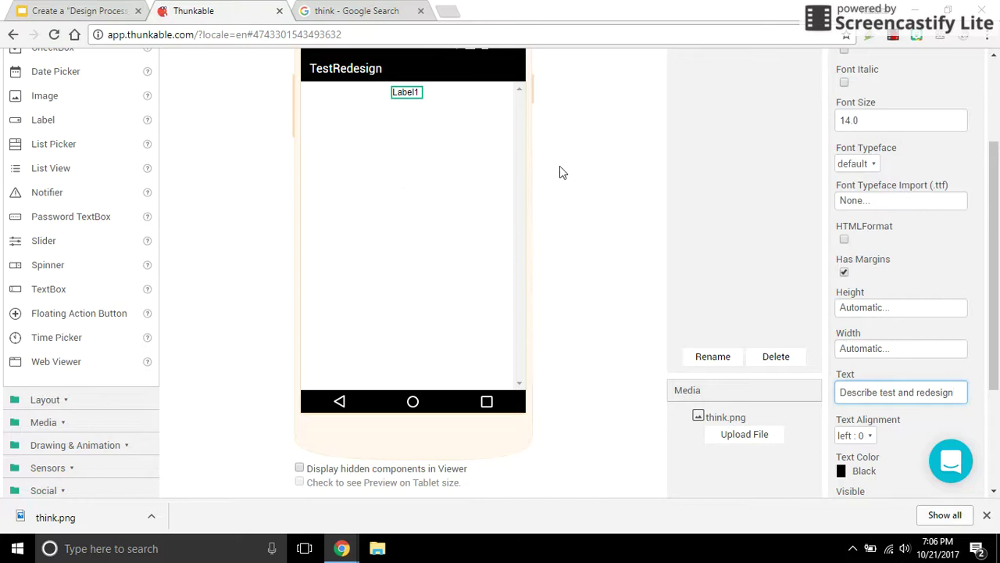
click(406, 182)
scroll(78, 97, up, 2)
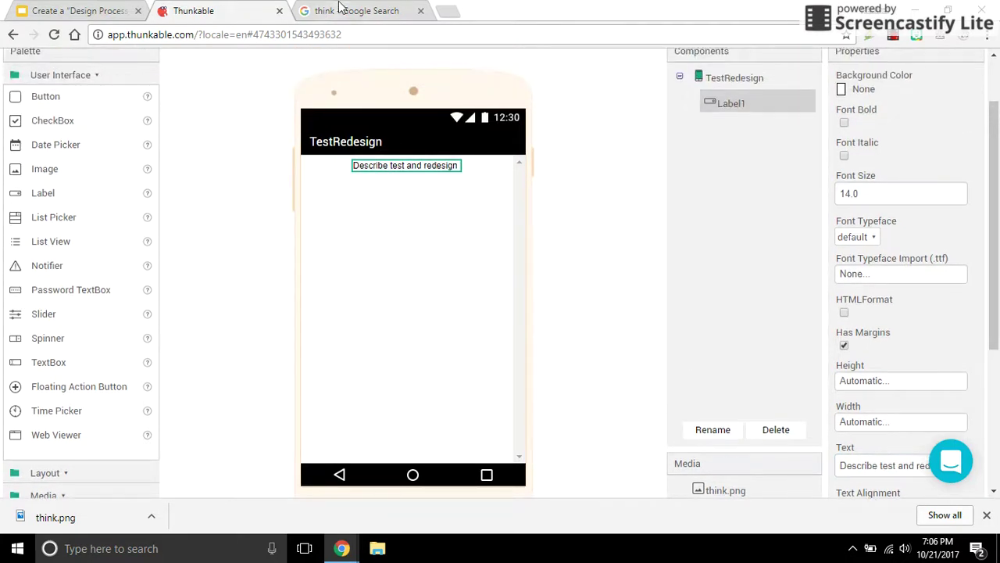
Switch to Google Images and replace the "think" search with one for "engineer", refined to "engineer clipart".
click(350, 13)
scroll(274, 313, up, 4)
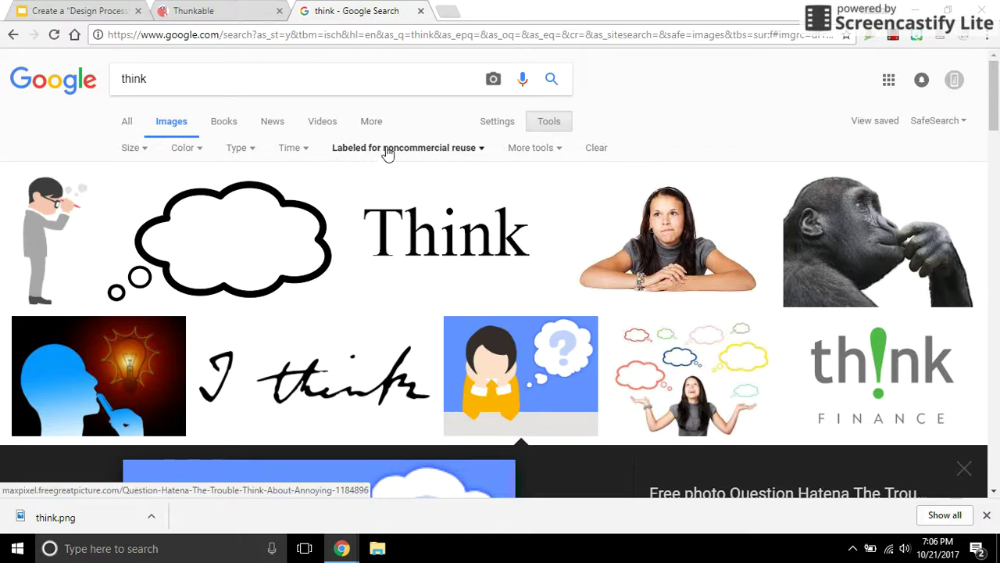
drag(161, 78, 123, 80)
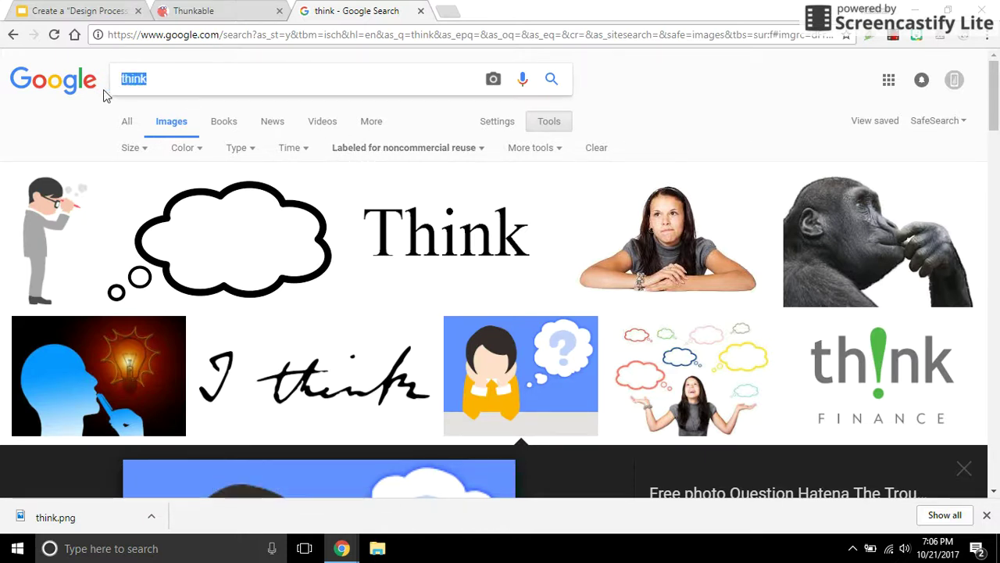
text(engineer)
key(Return)
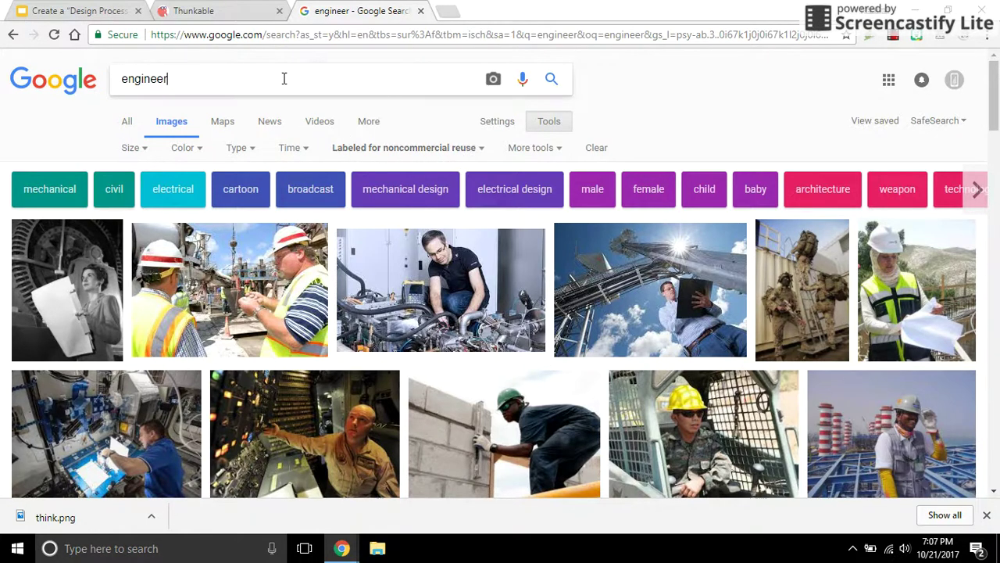
text(clipart)
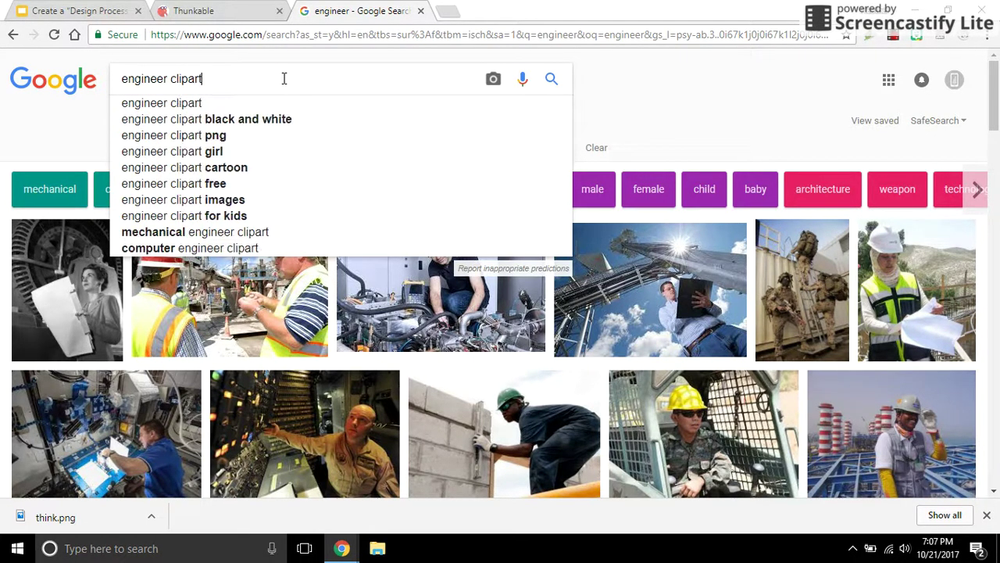
key(Return)
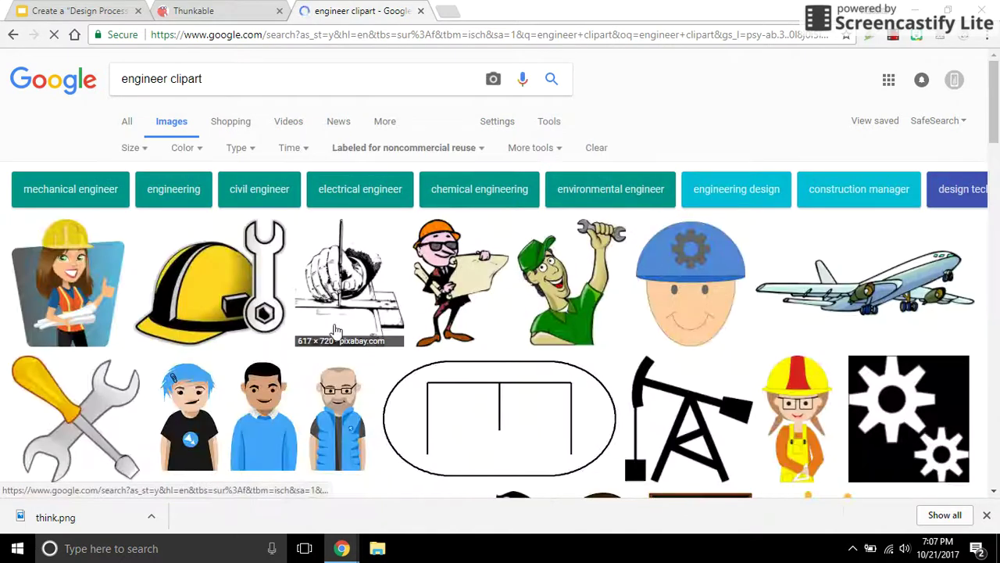
Save the clipart of the woman engineer in a yellow helmet to Downloads as a JPEG named "engineer".
click(78, 274)
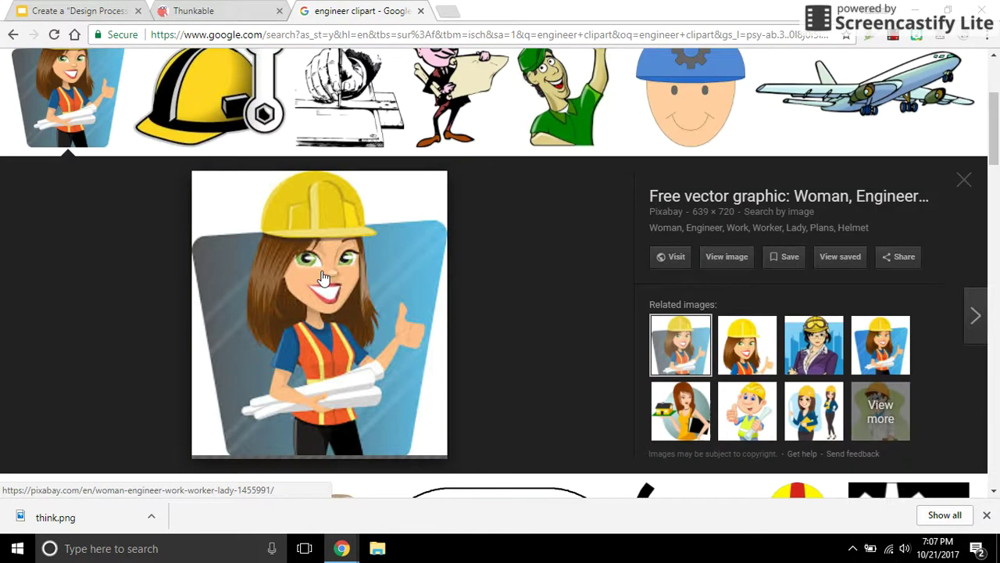
right_click(337, 289)
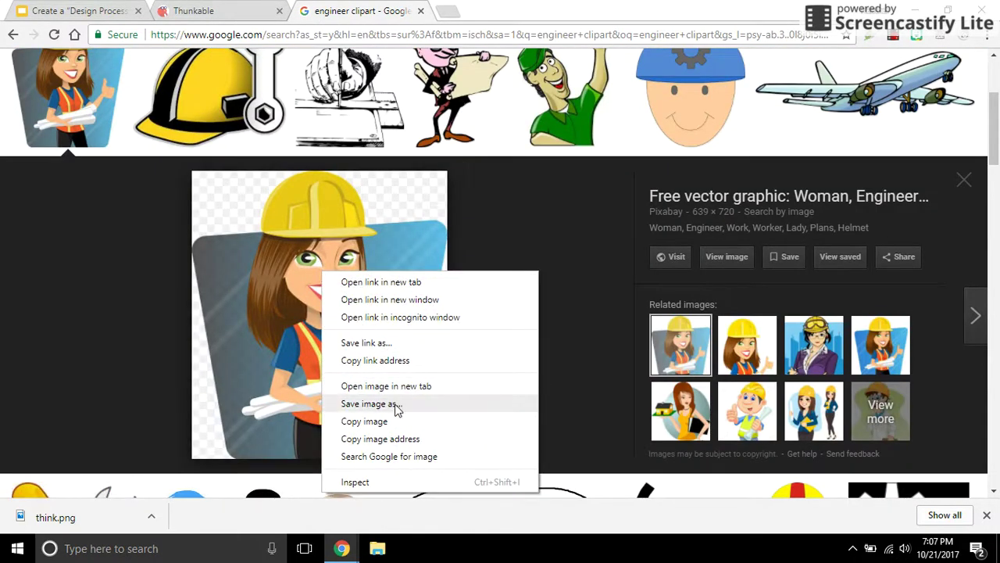
click(395, 403)
text(engineer)
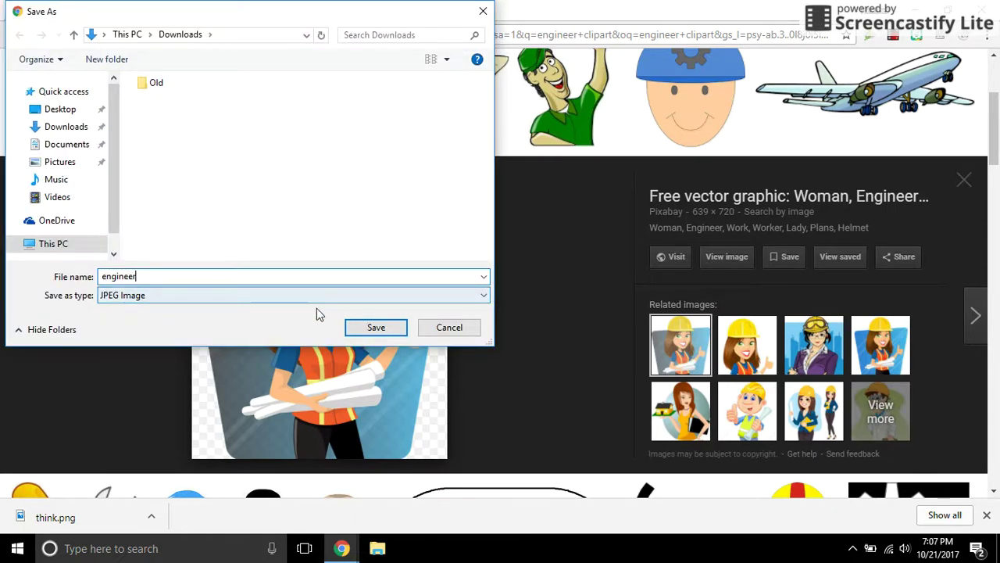
click(377, 331)
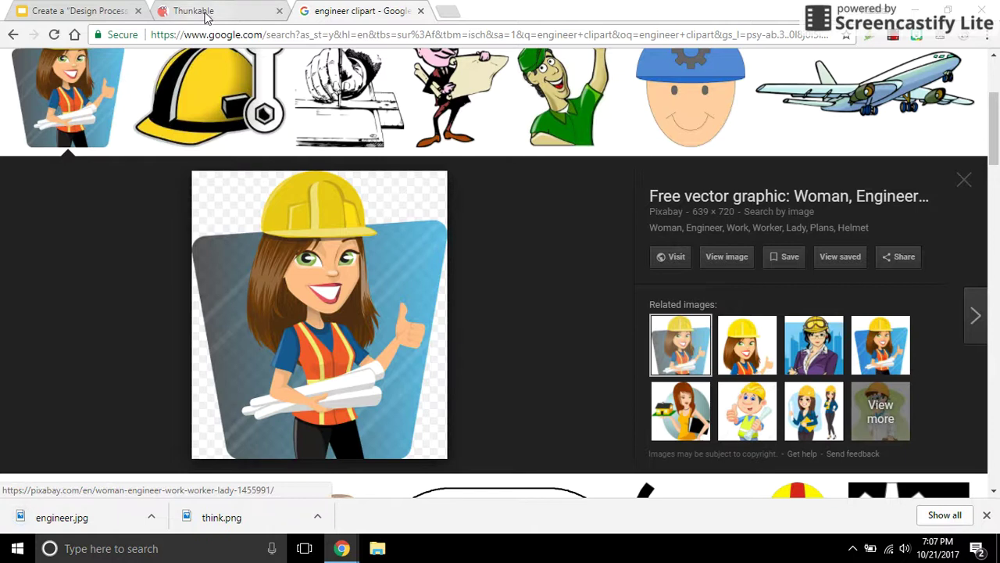
Return to Thunkable and add an image component below the label on the TestRedesign screen.
click(206, 11)
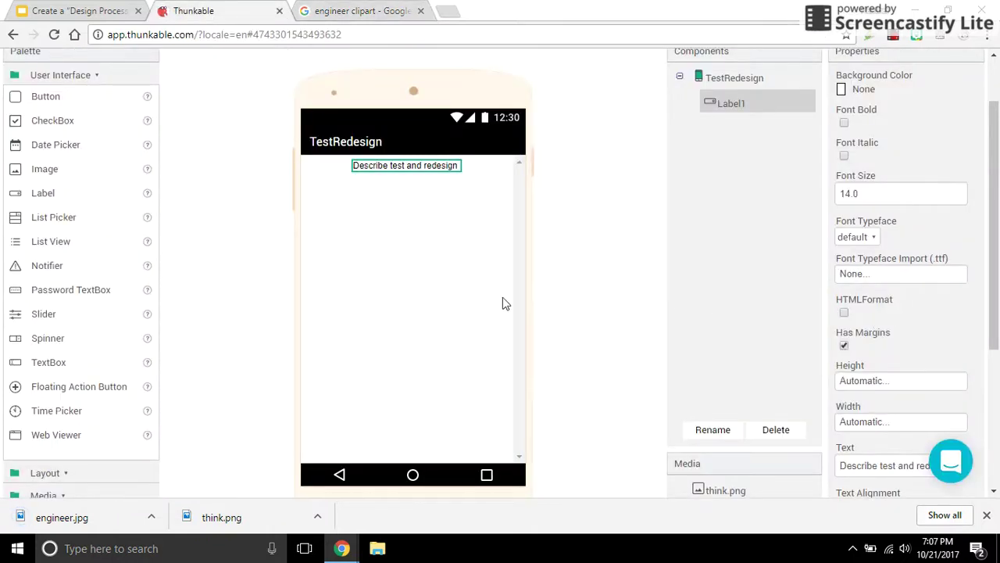
click(400, 242)
drag(36, 174, 412, 188)
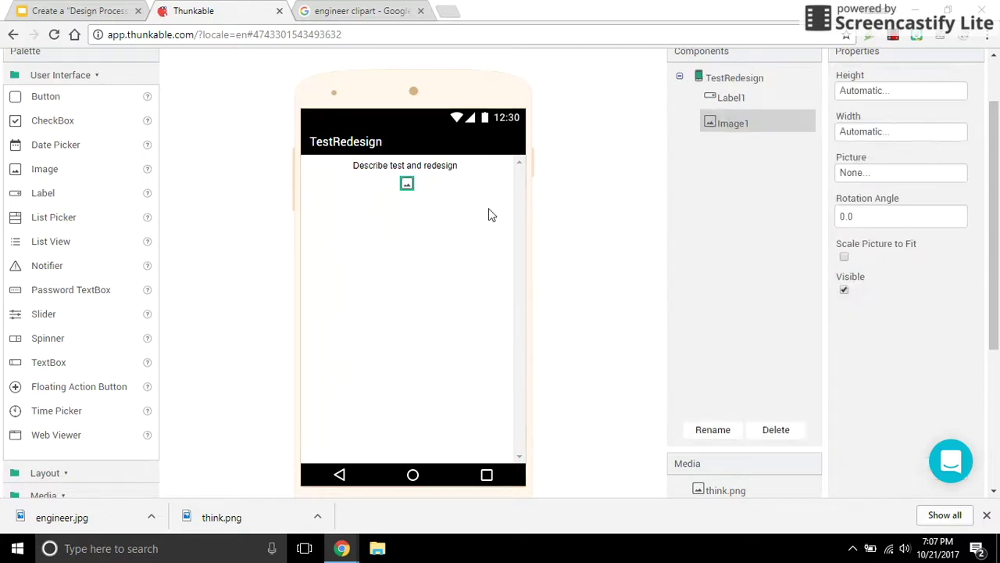
Upload the engineer file from the Downloads folder as the picture of Image1.
click(896, 172)
click(919, 231)
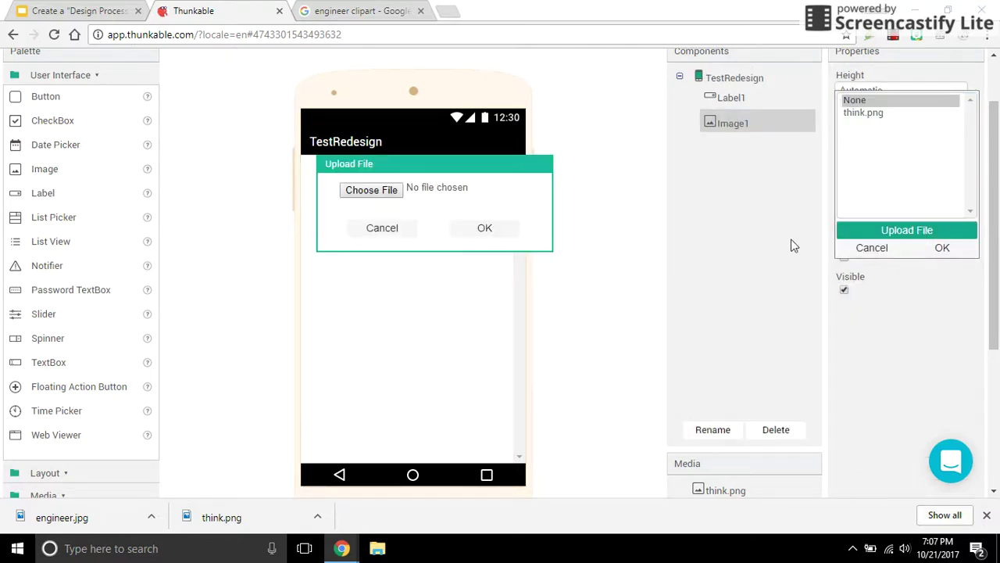
click(371, 190)
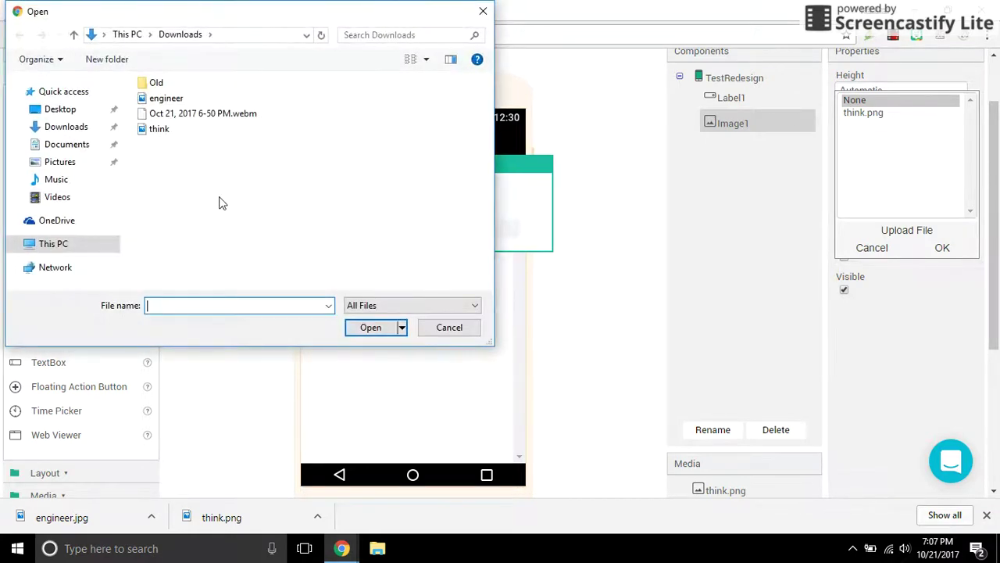
double_click(164, 98)
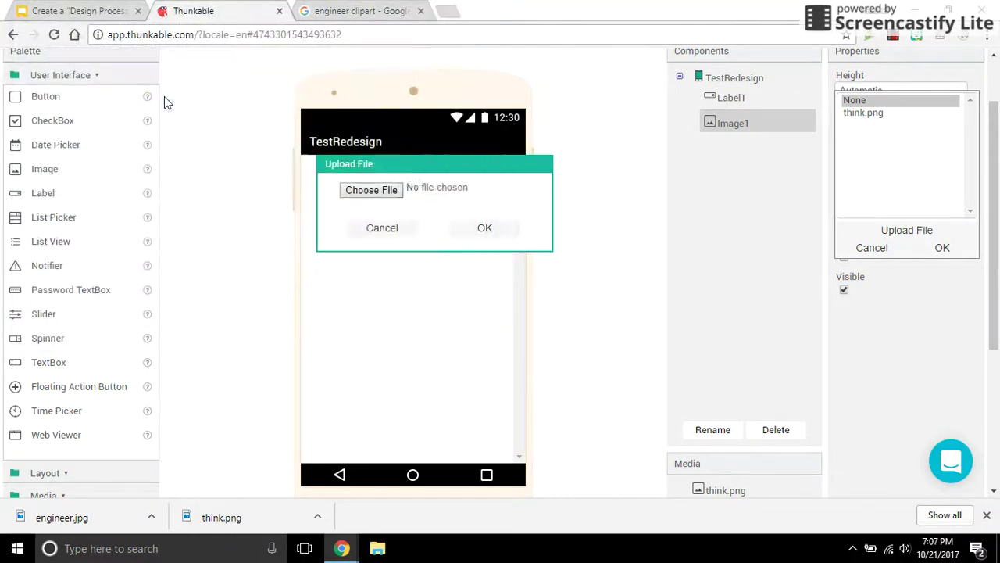
click(481, 233)
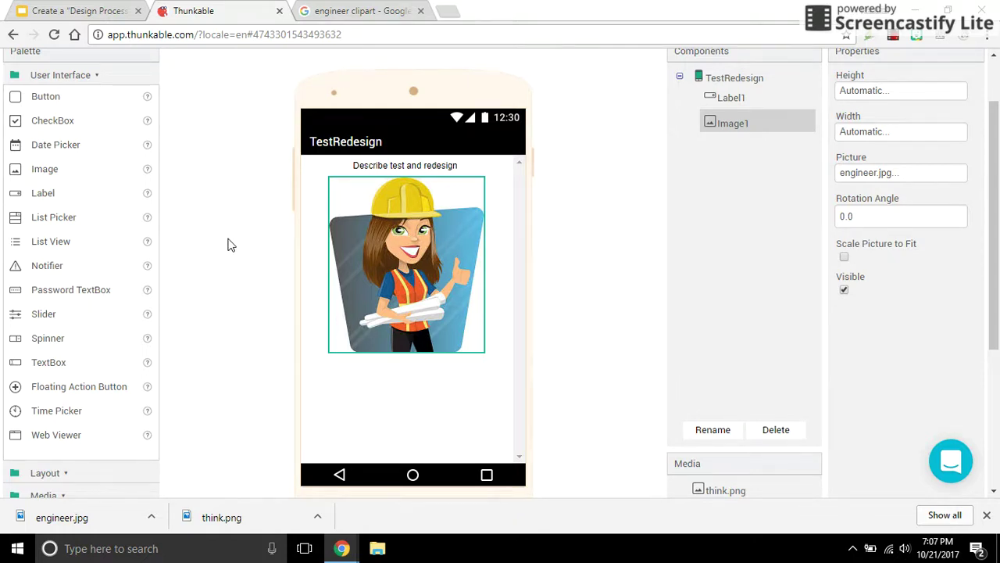
Add a button below the engineer image on the TestRedesign screen and set its text to "Home".
scroll(227, 245, up, 1)
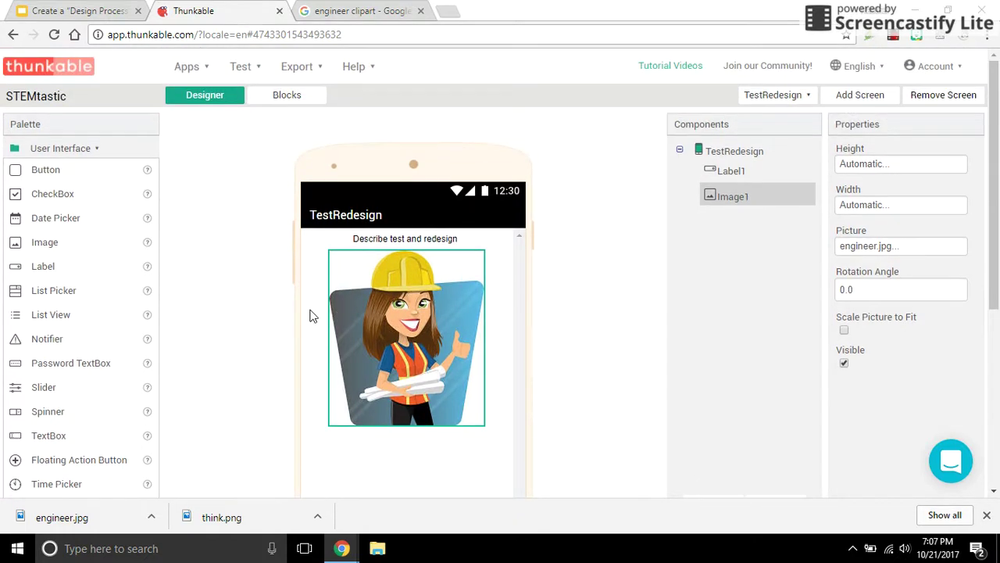
drag(43, 172, 110, 205)
drag(207, 293, 389, 469)
scroll(583, 321, down, 1)
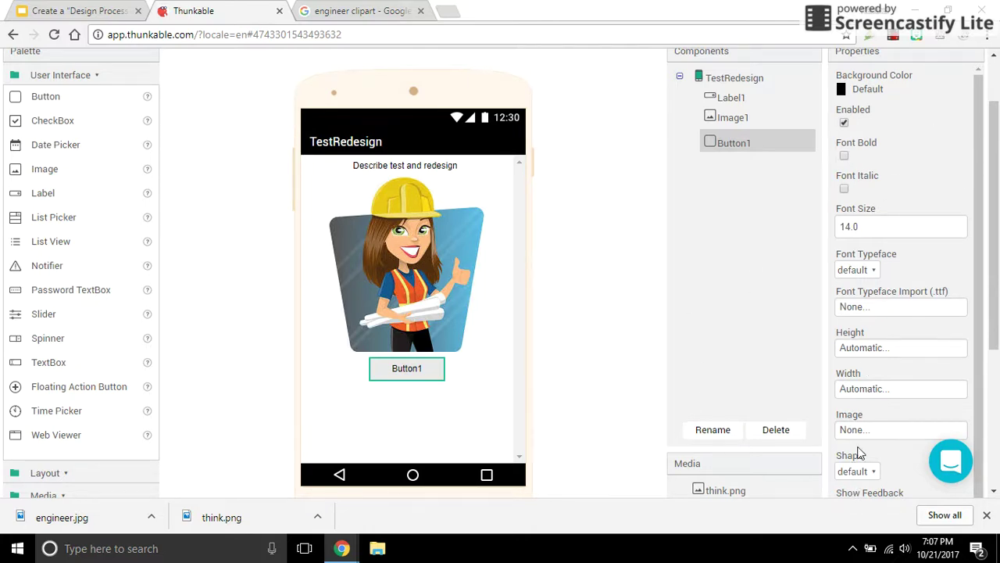
scroll(860, 449, down, 5)
drag(877, 451, 826, 456)
text(Home)
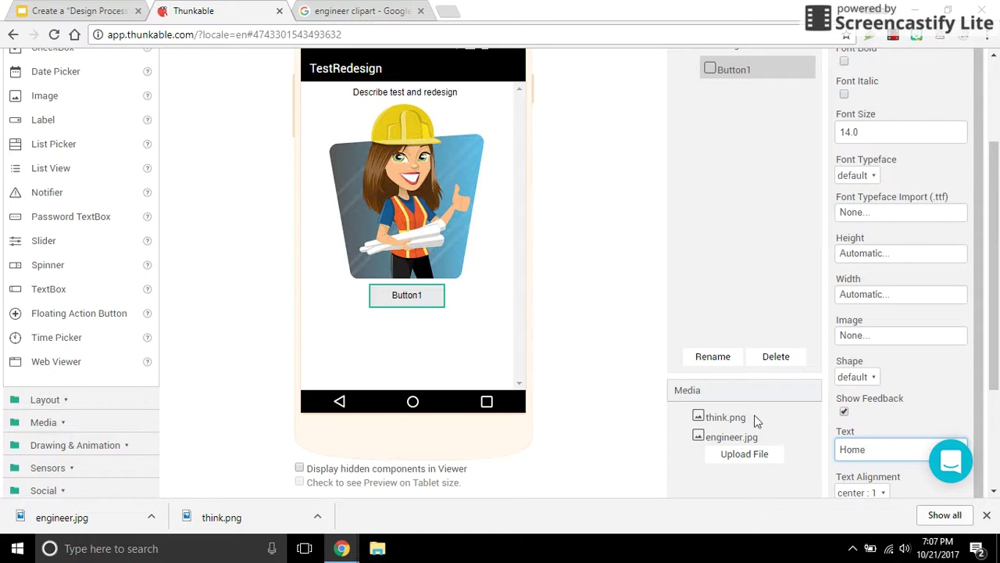
click(578, 290)
In TestRedesign's Blocks editor, add a Button1.Click event and place an "open another screen" block inside it.
scroll(420, 207, up, 2)
scroll(420, 207, up, 1)
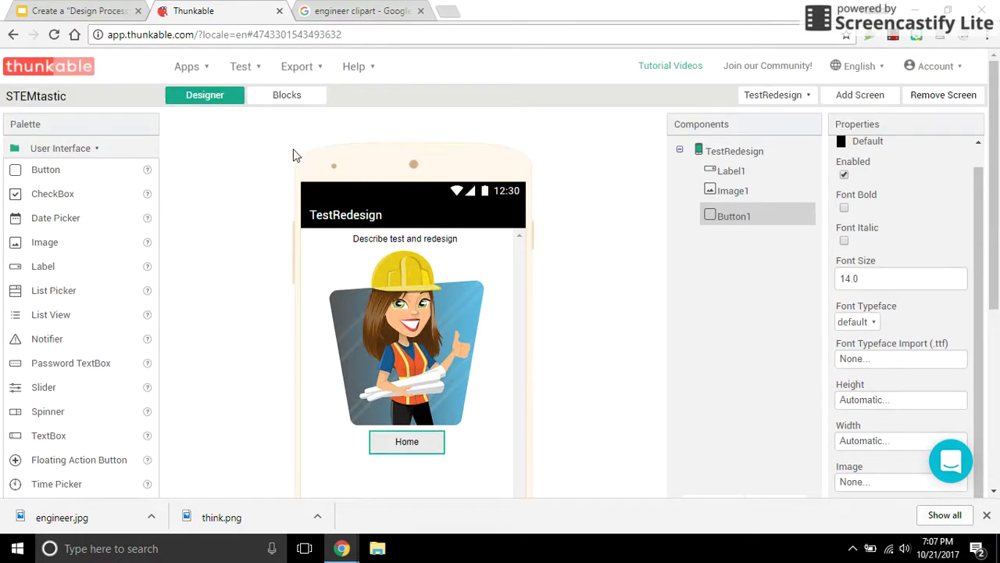
click(273, 95)
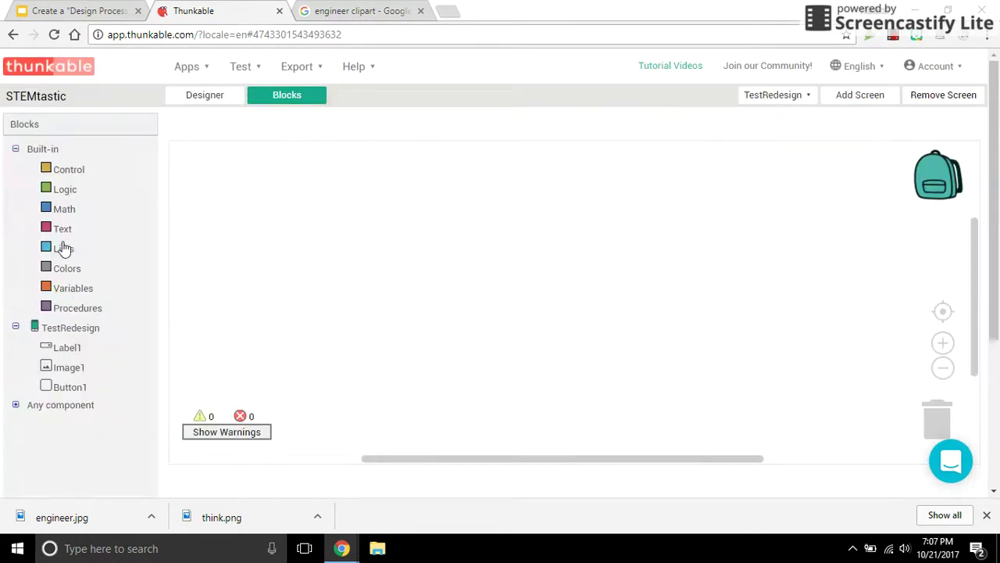
click(68, 396)
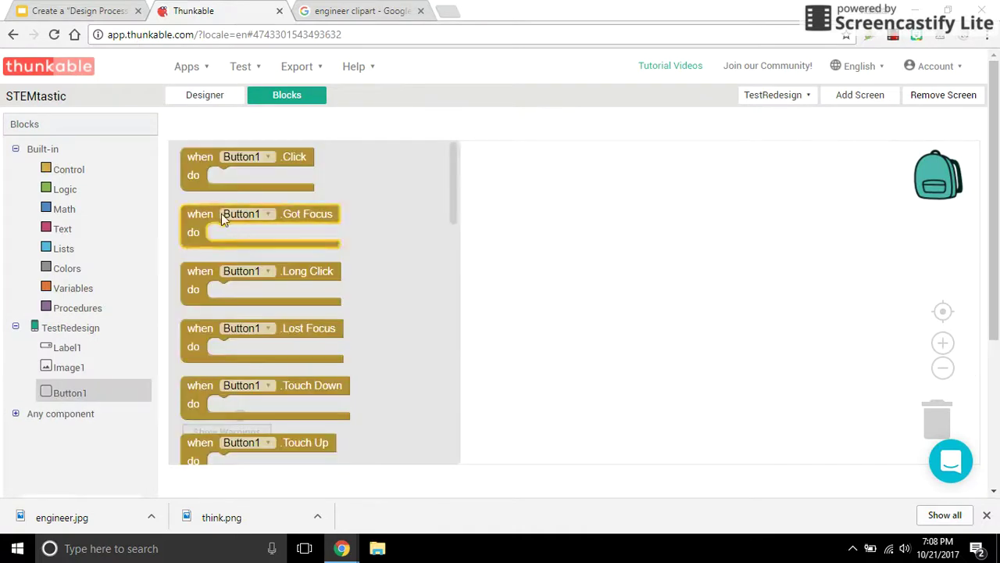
drag(200, 157, 287, 194)
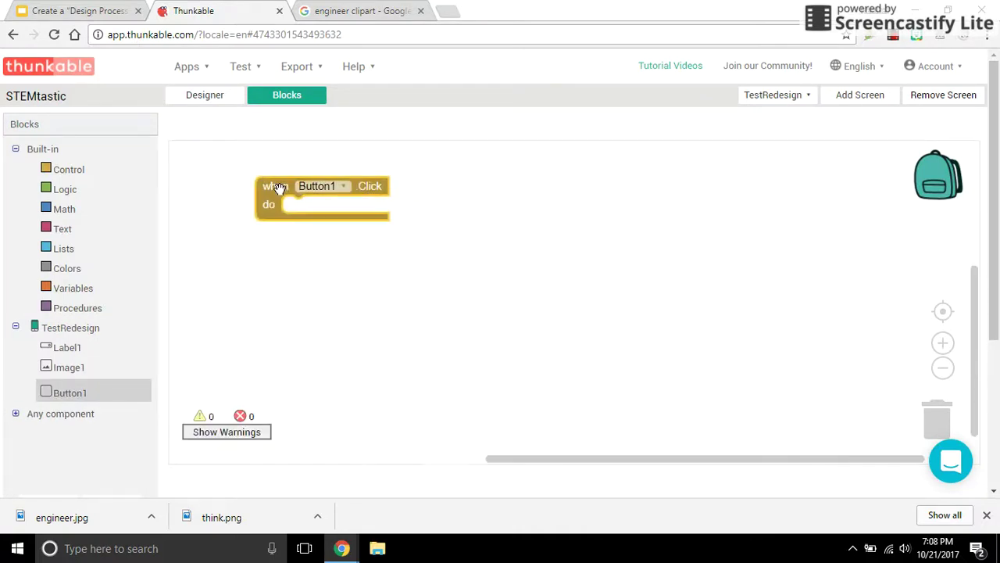
click(69, 174)
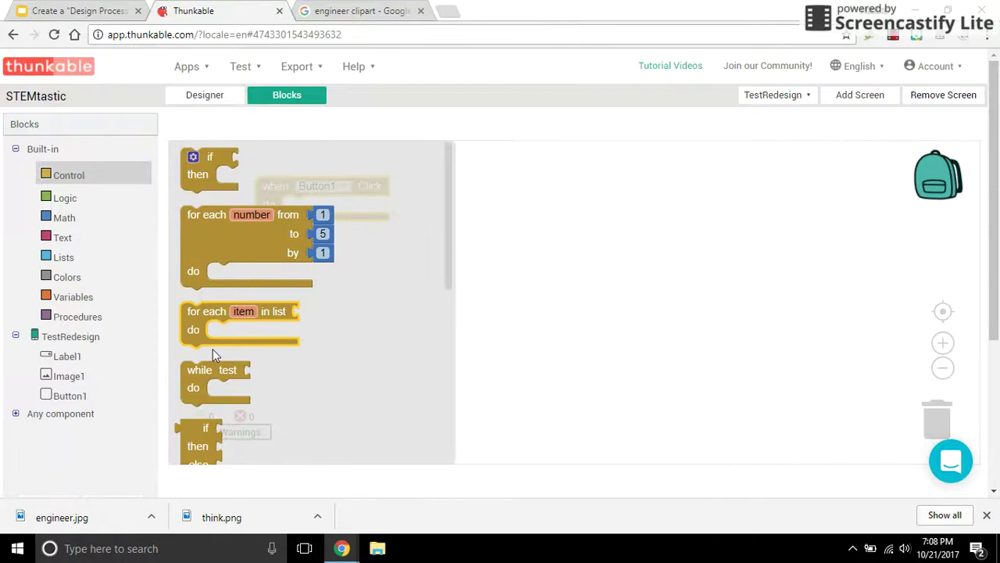
scroll(213, 349, down, 3)
drag(233, 439, 333, 211)
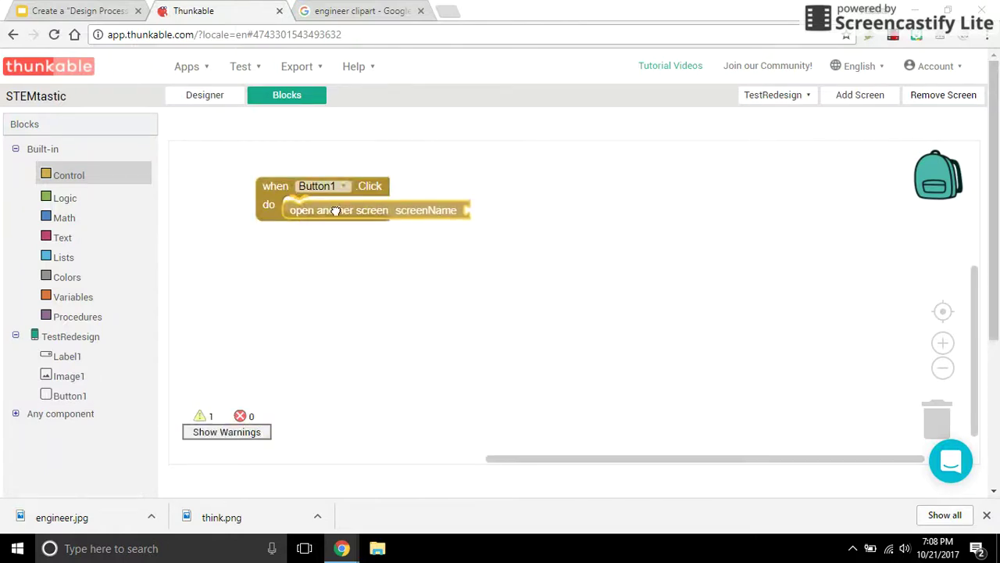
Attach a text block reading "Screen1" to the screenName socket of the "open another screen" block.
click(63, 238)
drag(199, 157, 475, 205)
click(490, 205)
text(Scr)
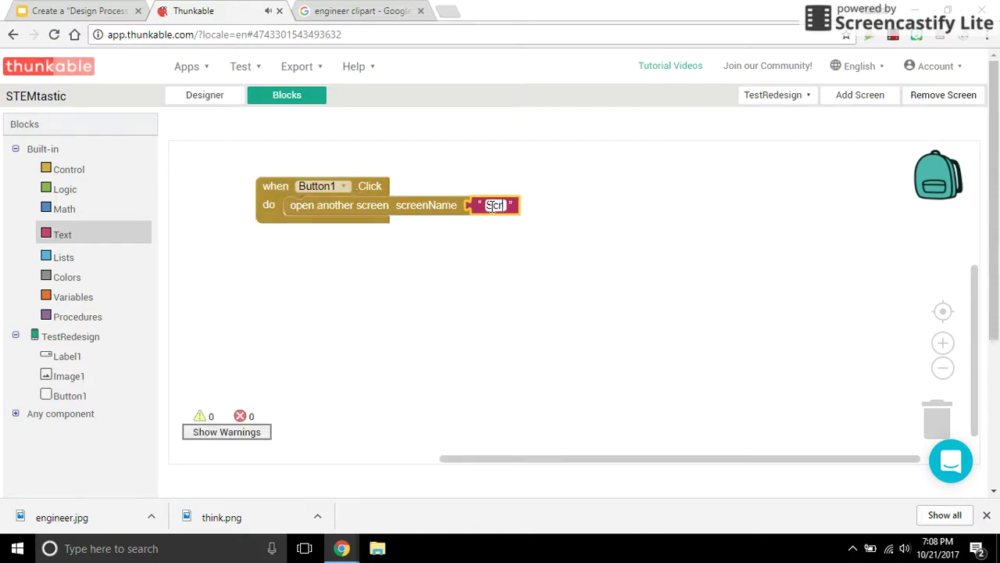
text(een1)
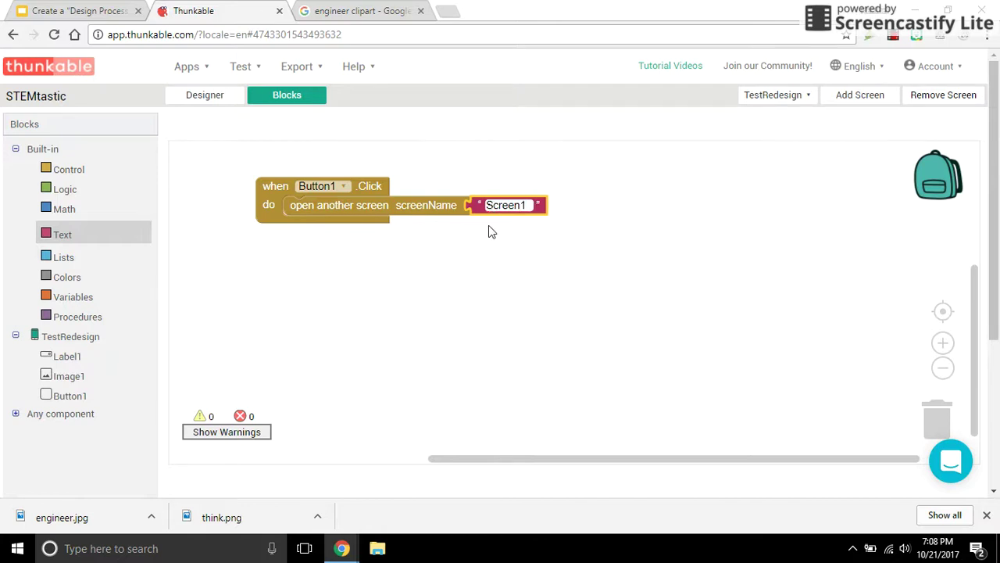
click(488, 251)
Return to the Designer view, switch from TestRedesign to Screen1 and select the Screen1 component.
click(211, 100)
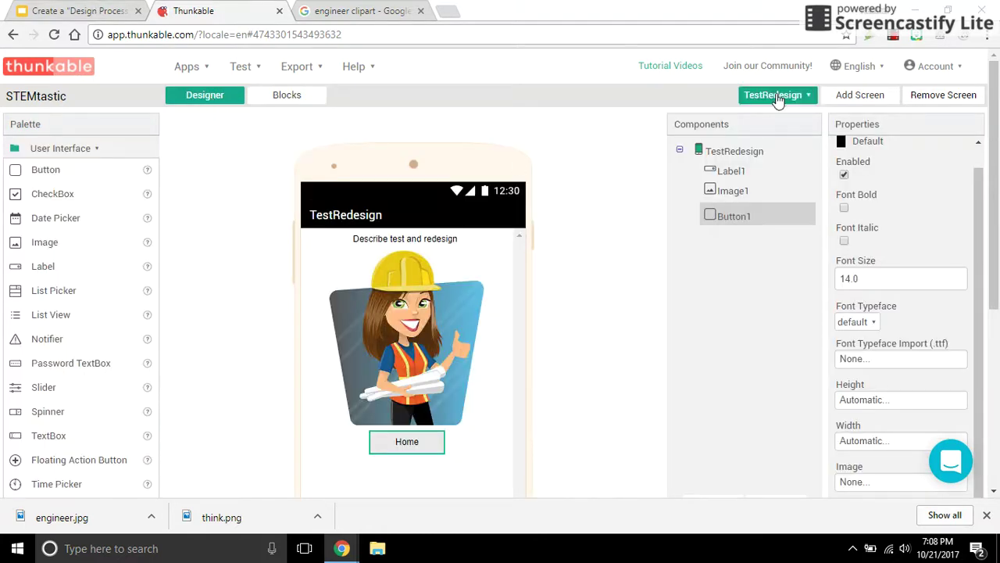
click(778, 100)
click(782, 117)
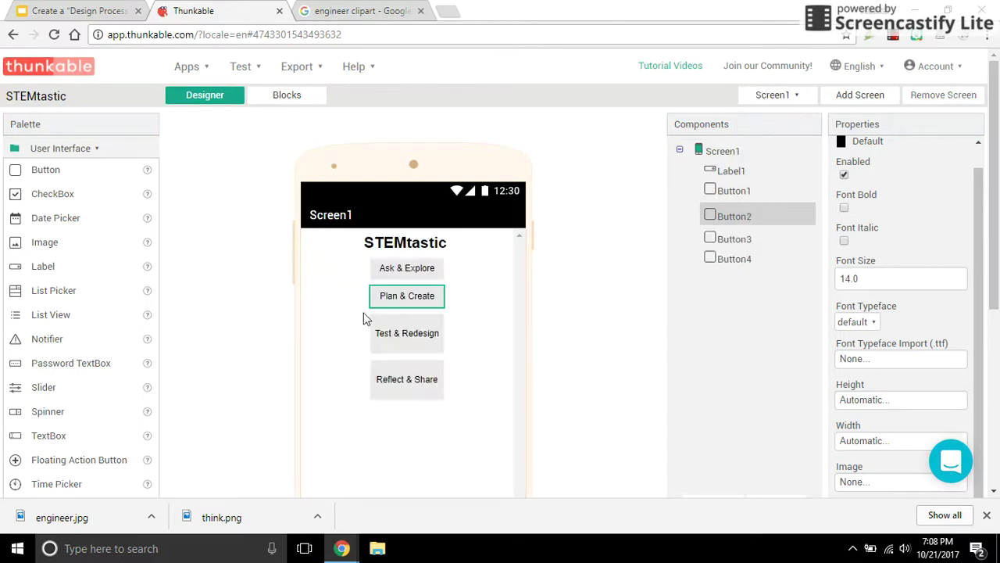
click(349, 278)
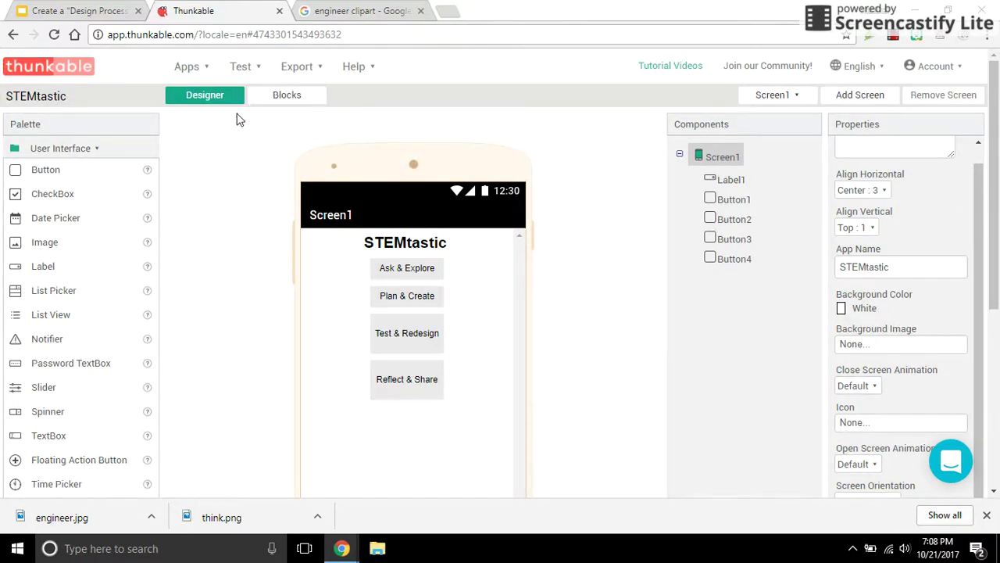
Start a Thunkable Live test connection for the STEMtastic app to get its barcode and connection code.
right_click(251, 74)
click(244, 69)
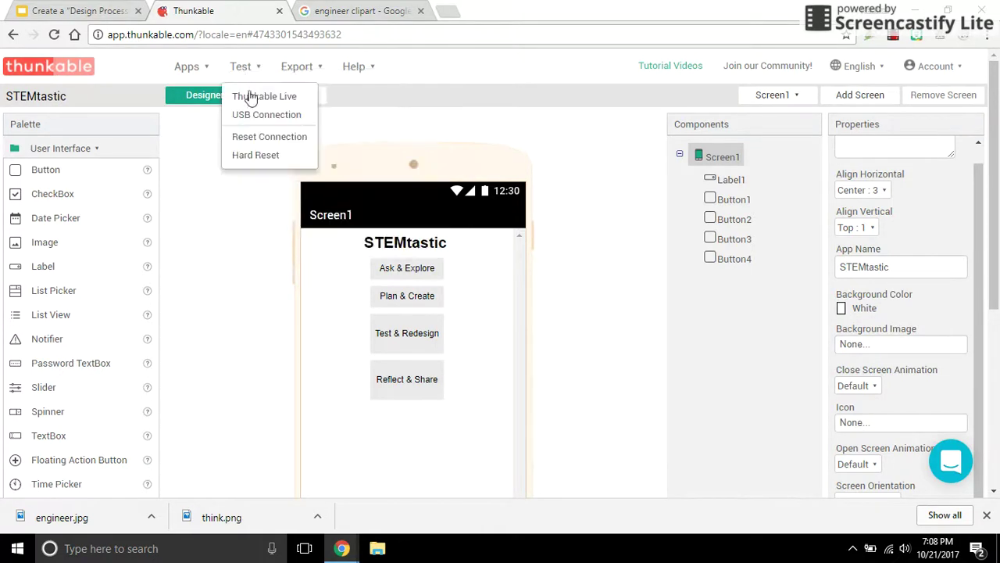
click(254, 100)
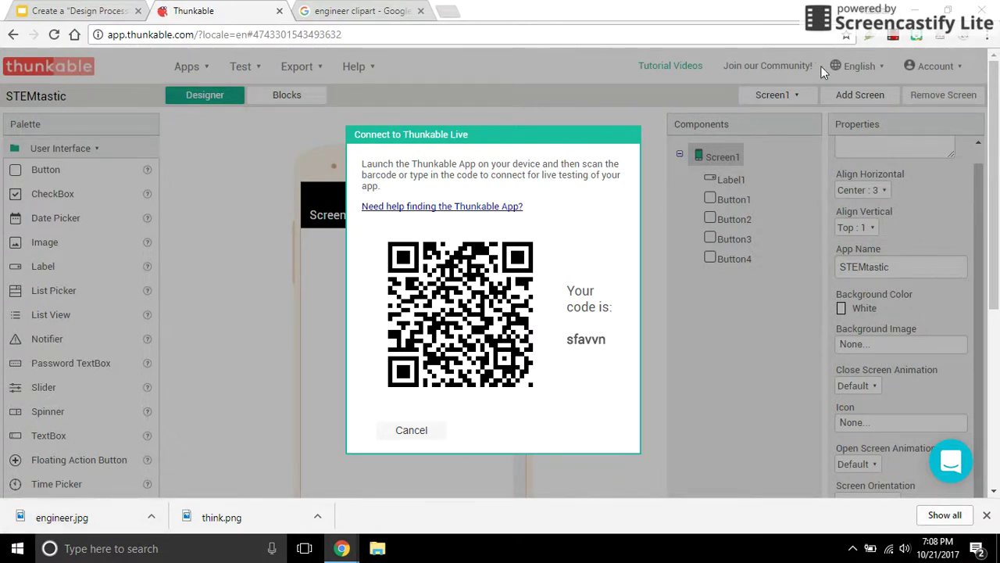
click(893, 36)
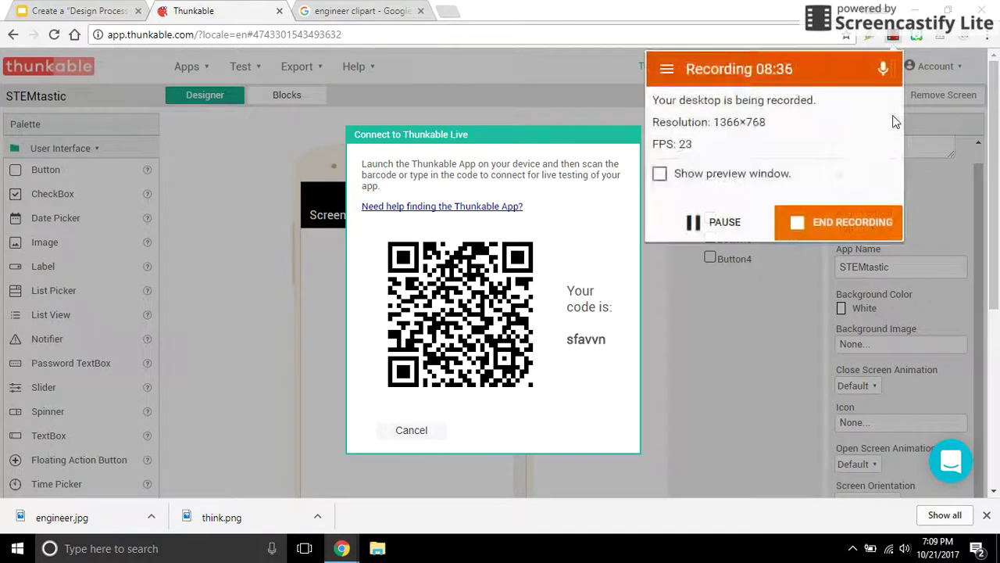